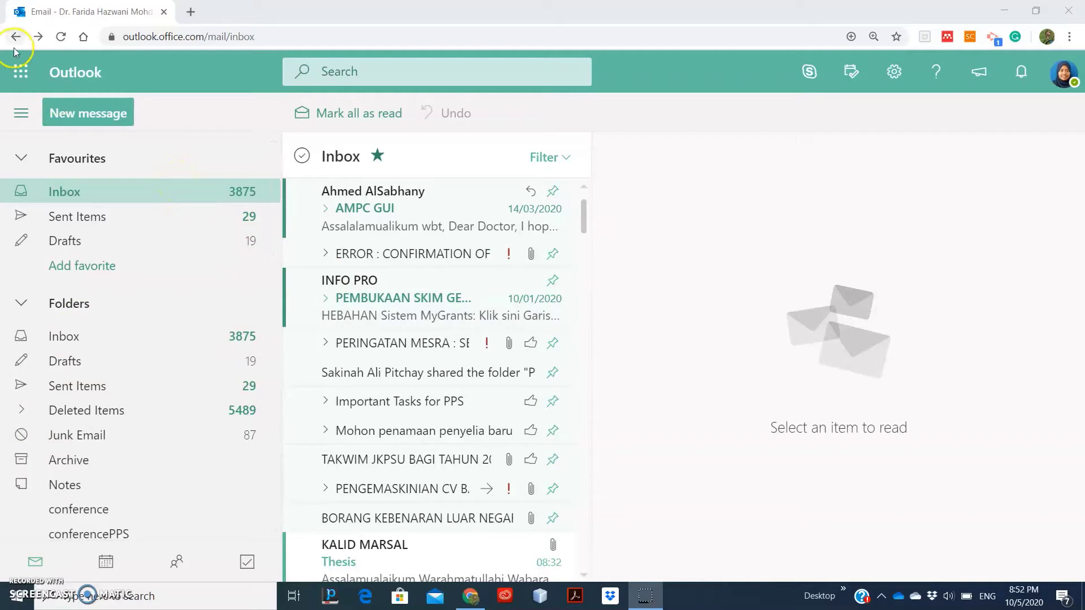
Step: Switch from Outlook to Microsoft Forms and create a new quiz
click(22, 70)
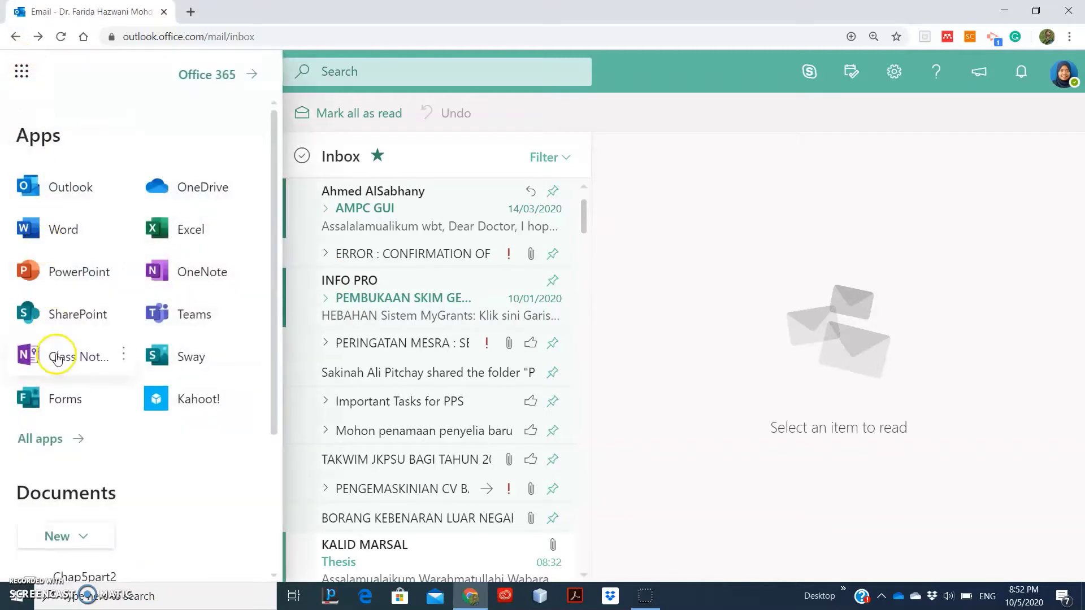
click(65, 413)
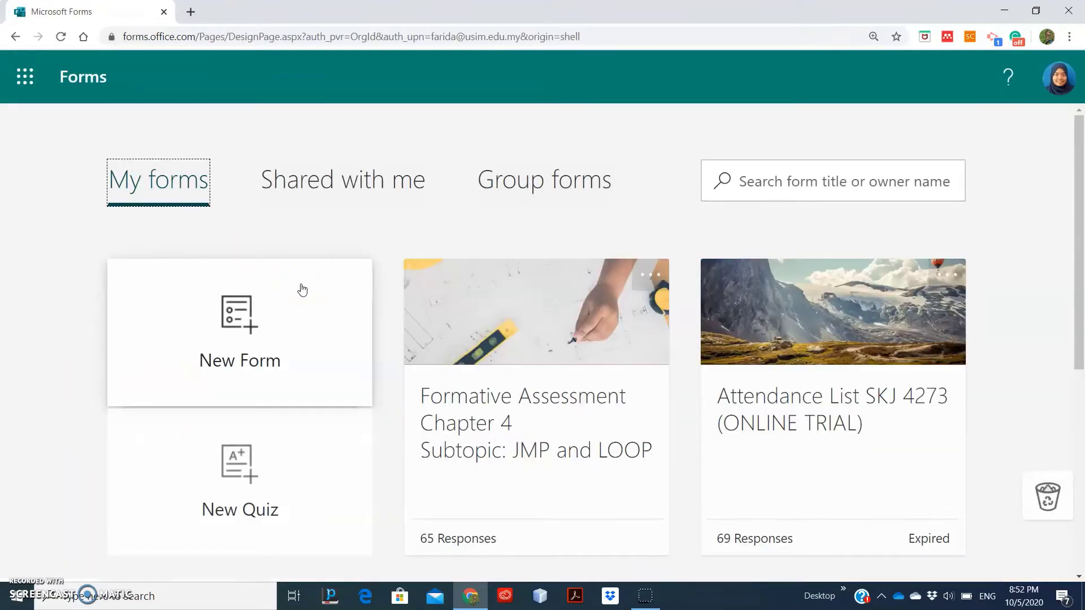
drag(1081, 159, 1080, 192)
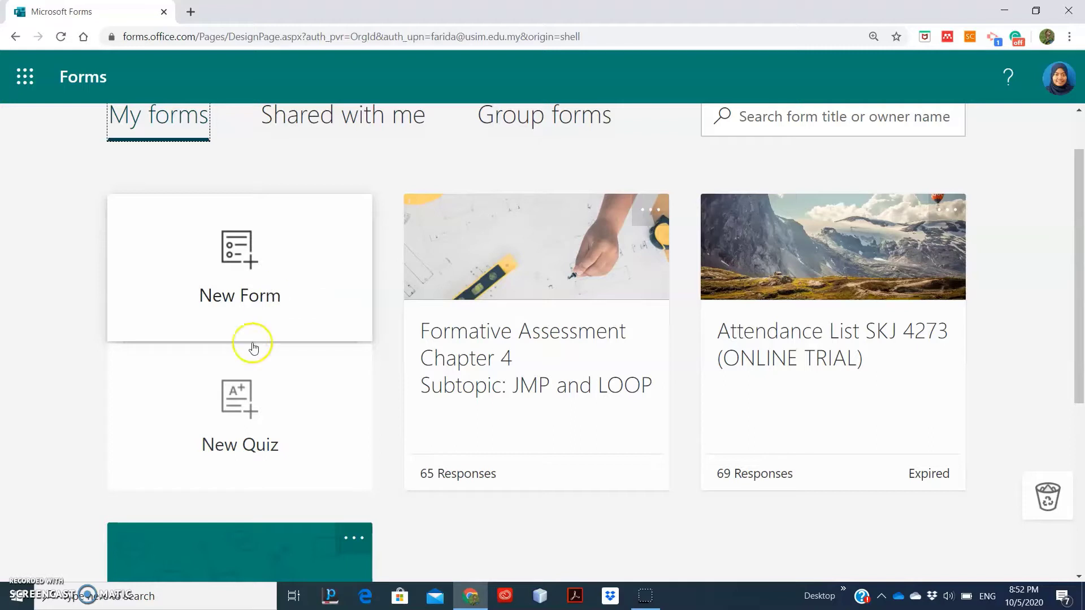
click(233, 398)
click(517, 345)
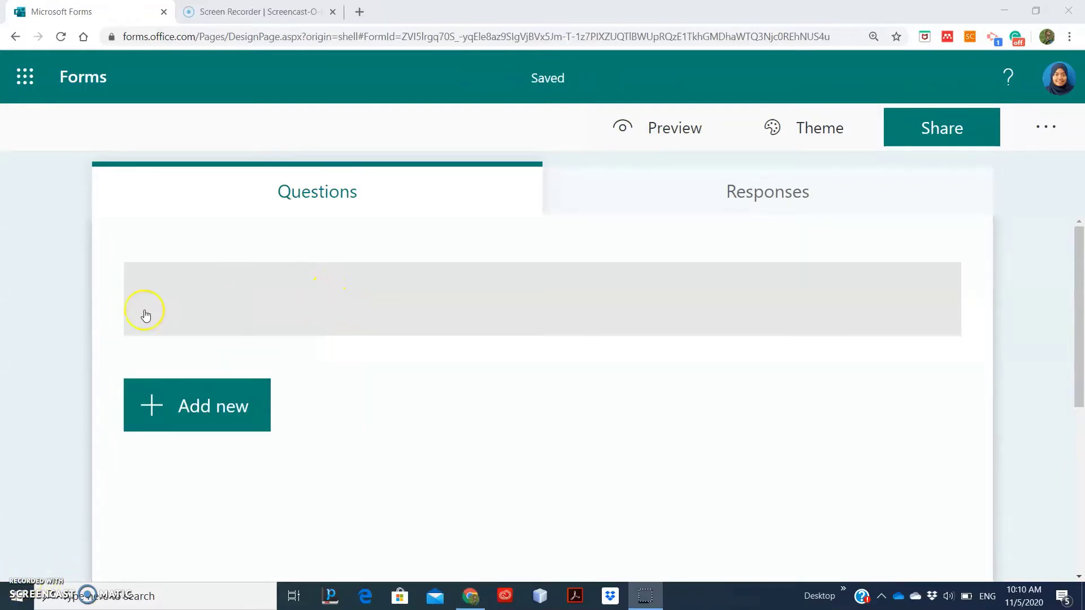
Step: Title the quiz "ONLINE QUIZ 1" and enter the description "SKJ4273 ASSEMBLY LANGUAGE"
click(226, 291)
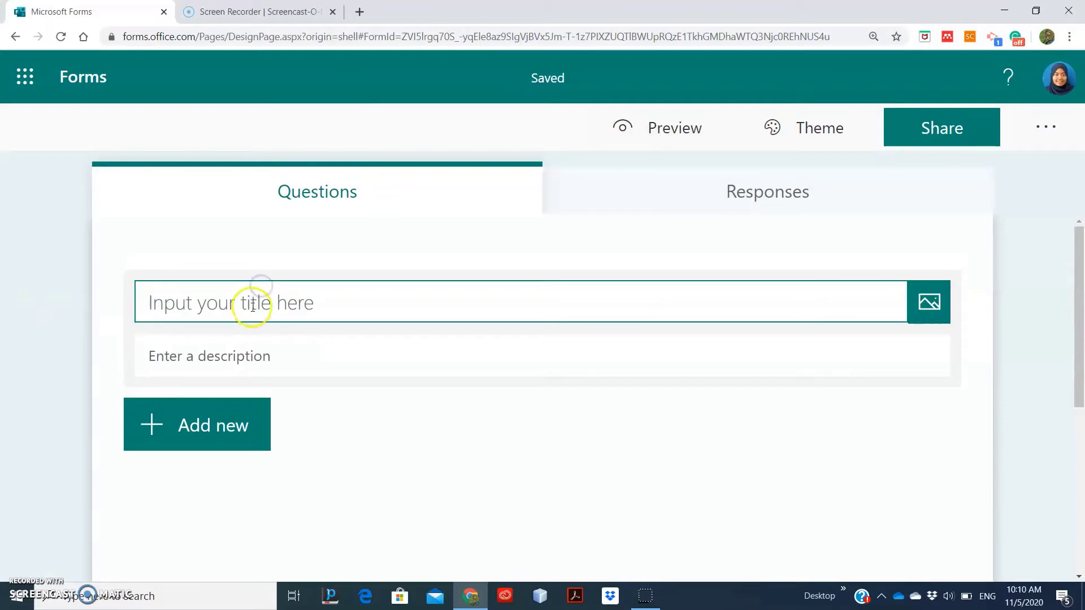
text(O)
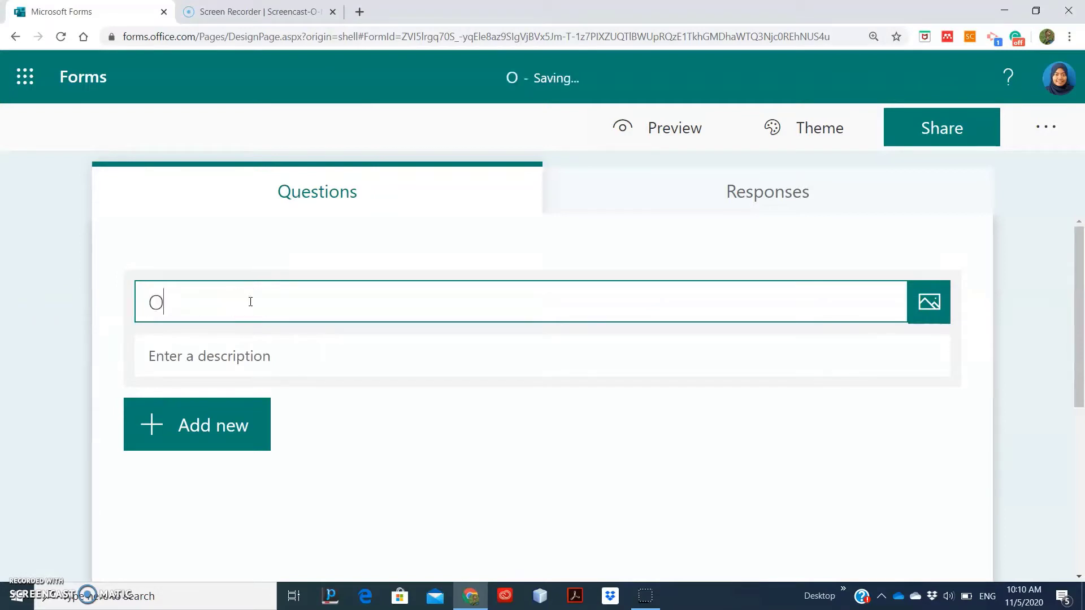
text(NLINE QUIZ 1)
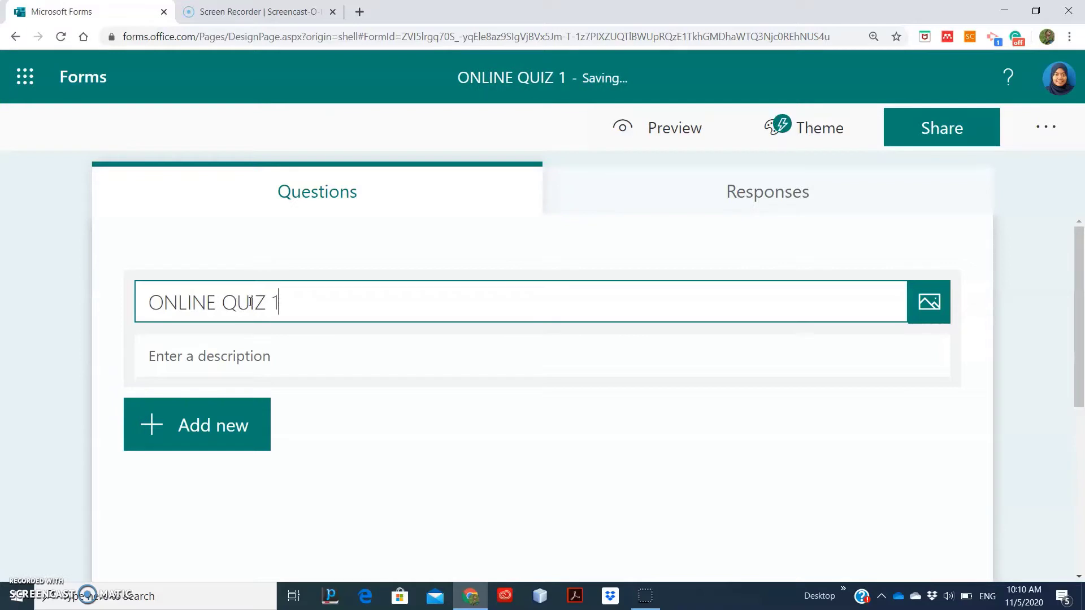
click(251, 354)
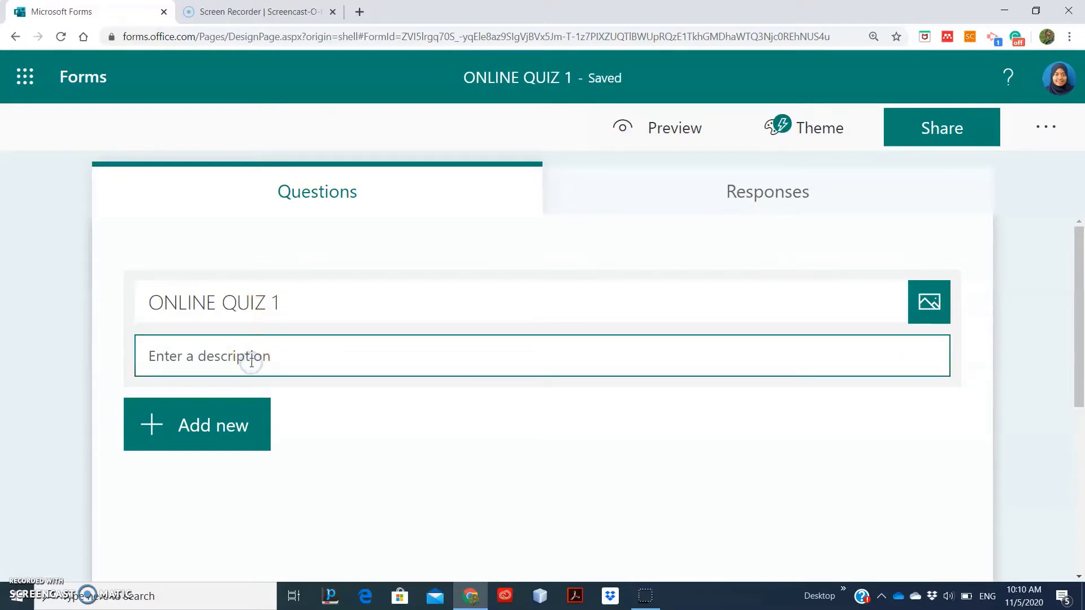
text(SKJ4273 ASSEMBLY LANGUAGE)
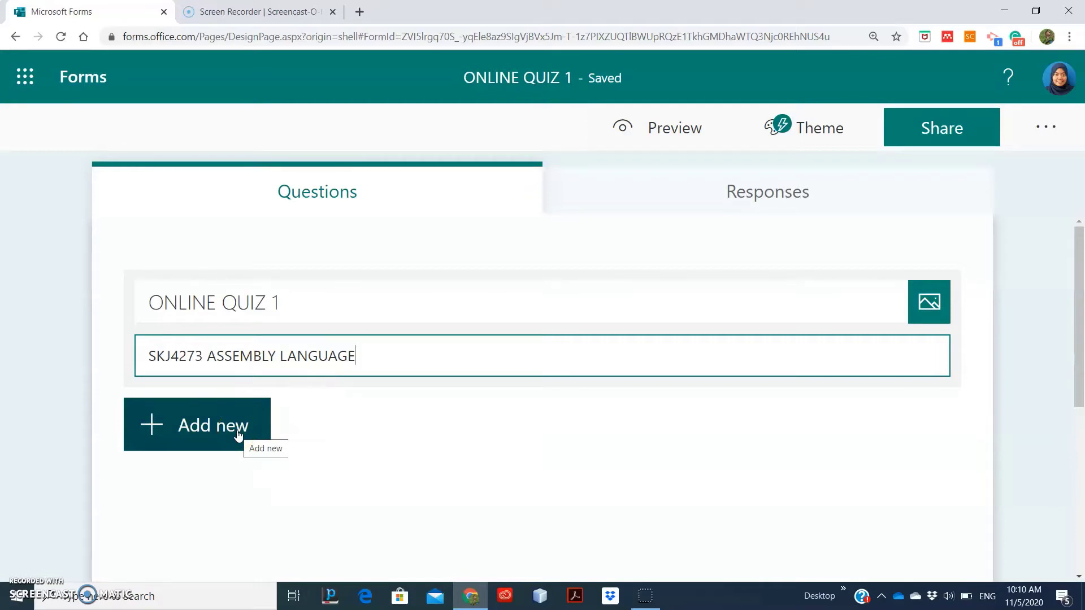
Step: Add a choice question to the quiz with the question text "16h + 1Ah"
click(160, 426)
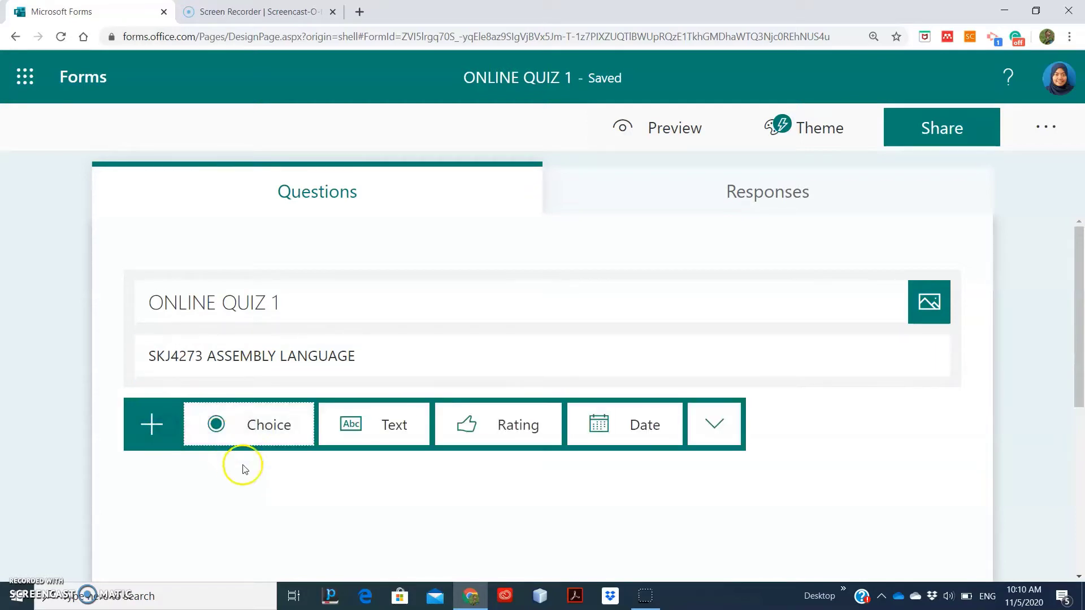
click(280, 421)
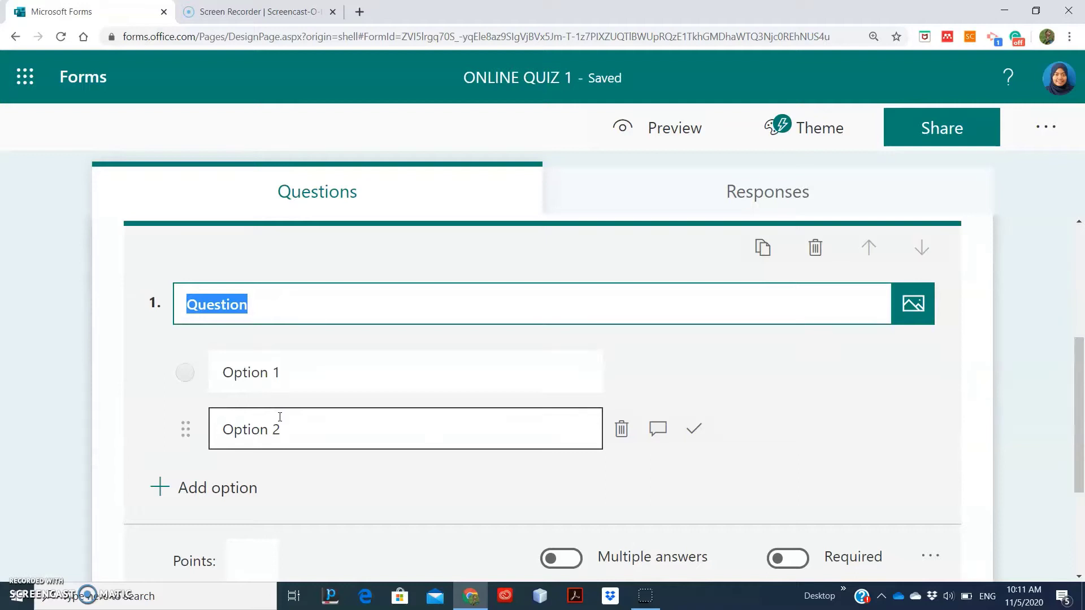
click(275, 304)
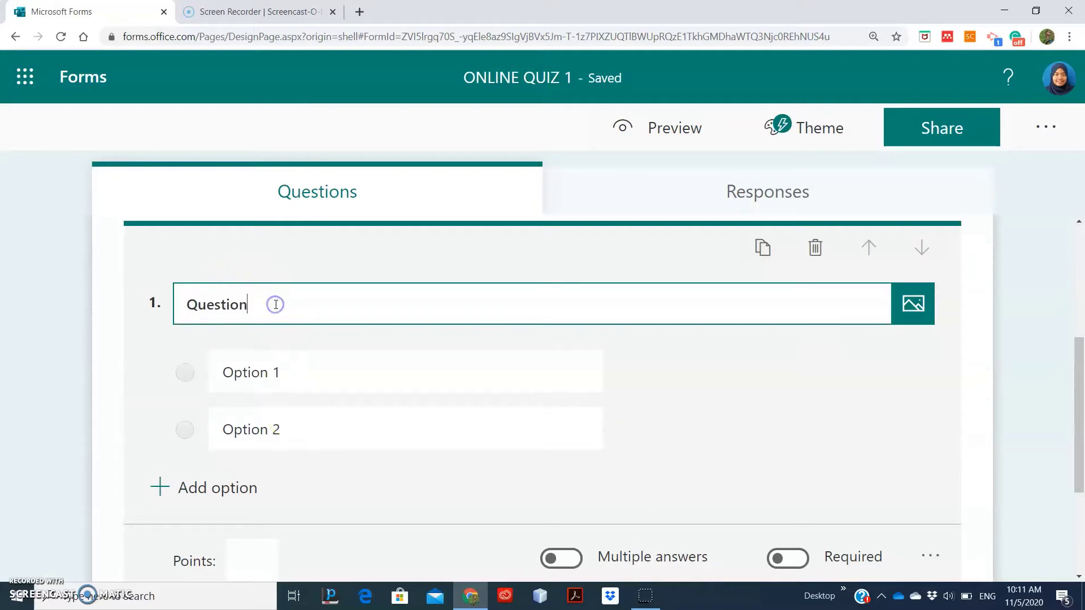
click(914, 308)
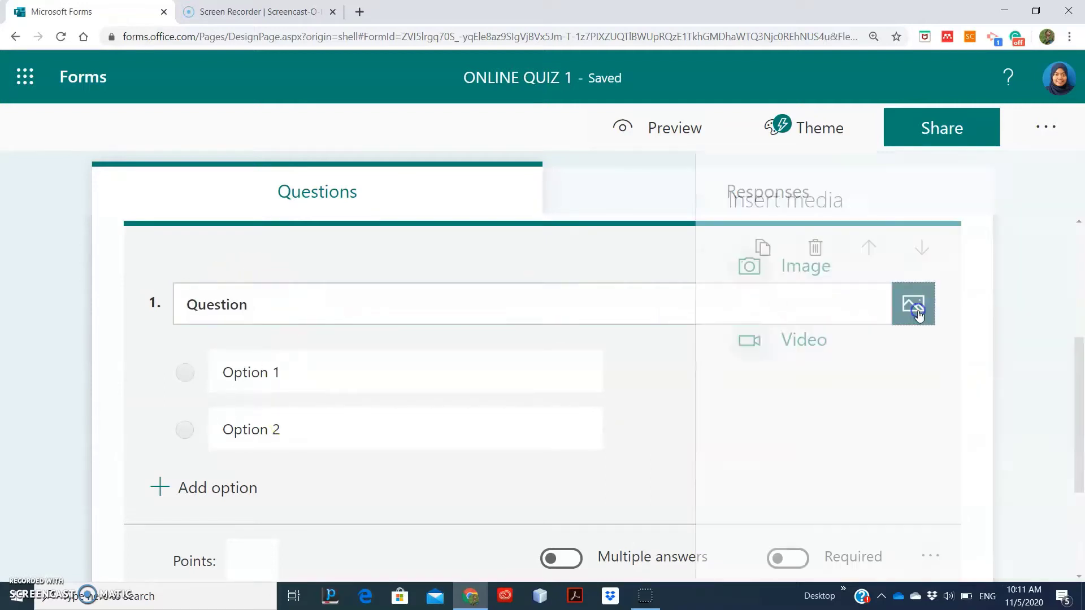
click(257, 308)
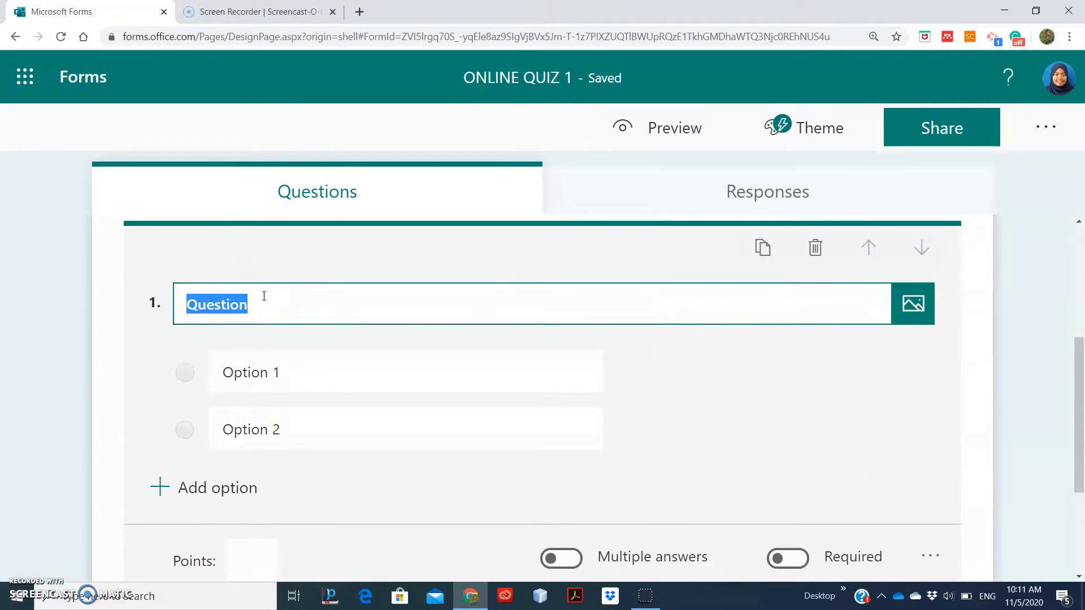
text(16h)
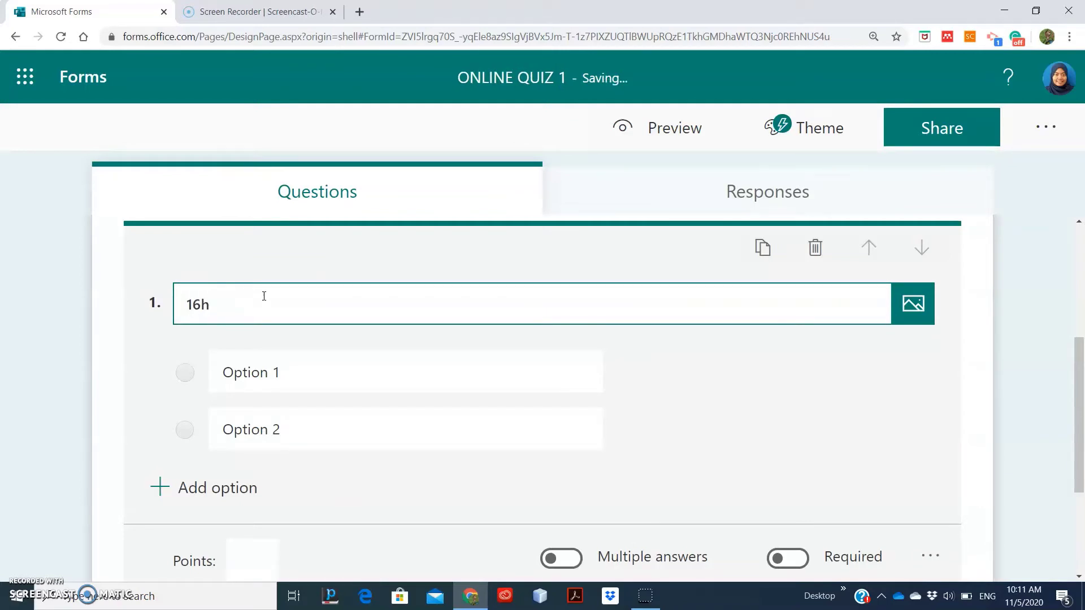
text( + 1Ah)
Step: Give question 1 four answer options: 30h, 2Fh, 31h and 29h
click(264, 371)
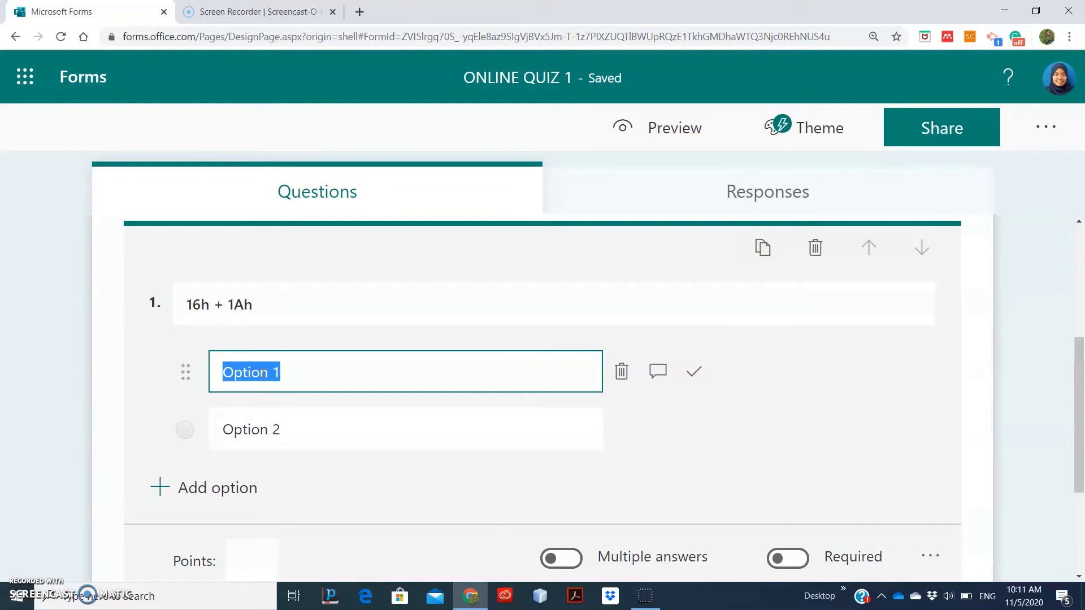
text(30h)
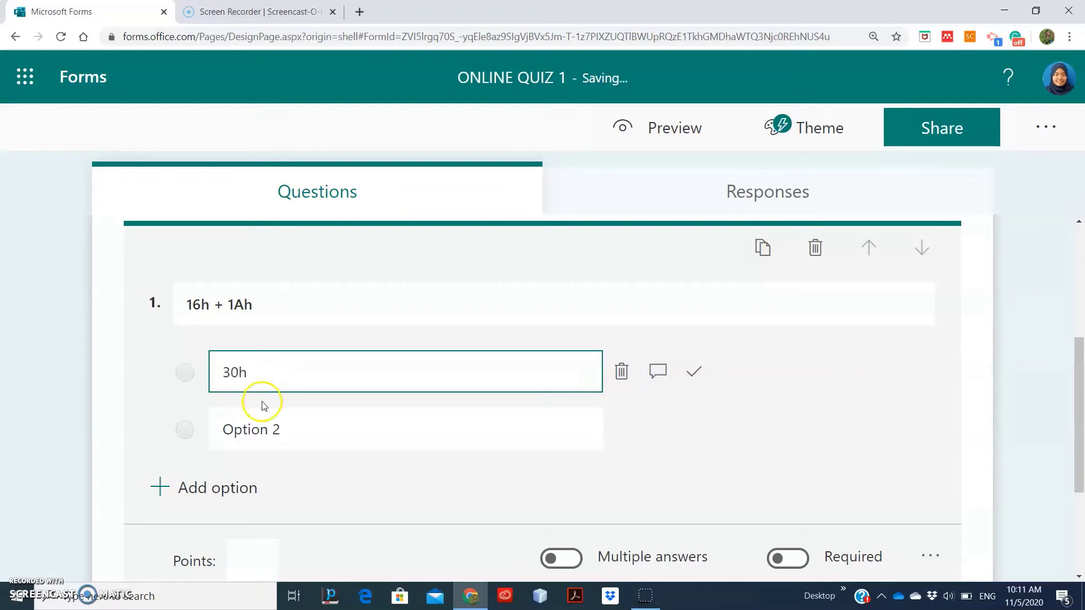
click(254, 429)
text(2F)
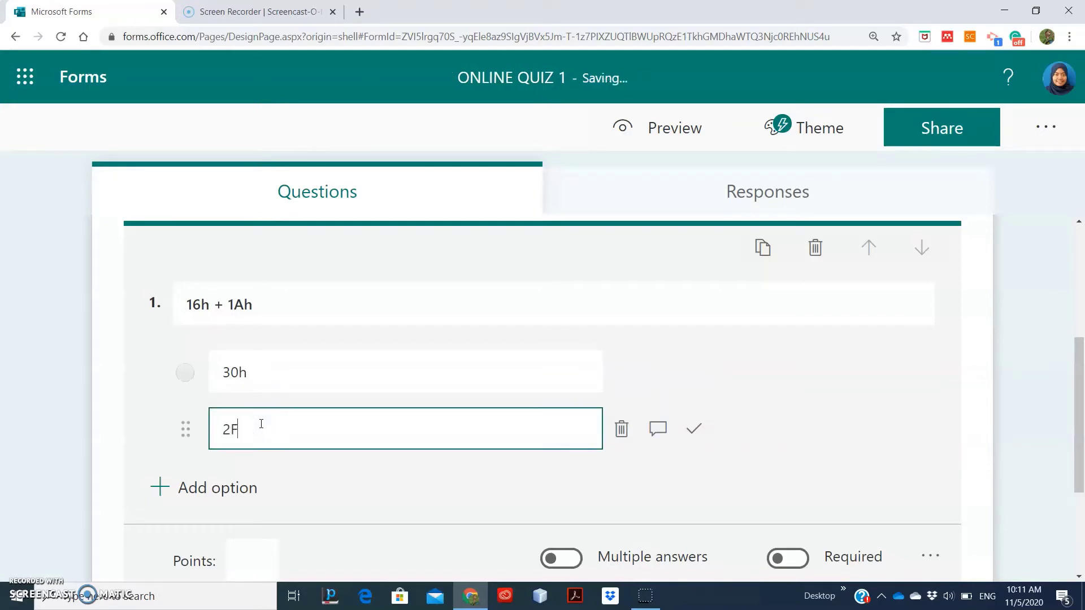
text(h)
click(230, 485)
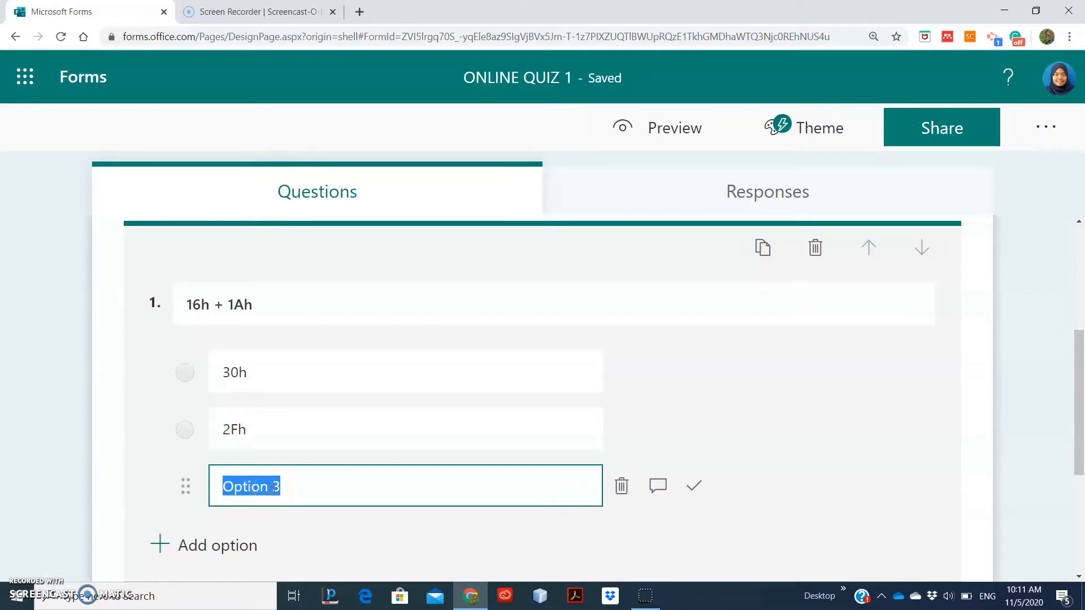
text(31h)
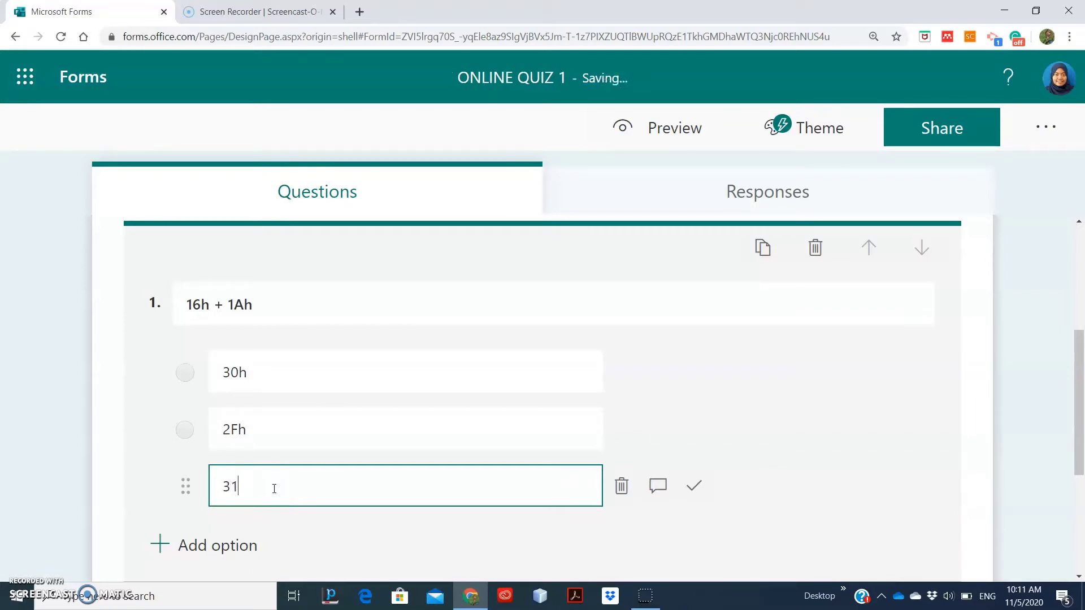
click(178, 546)
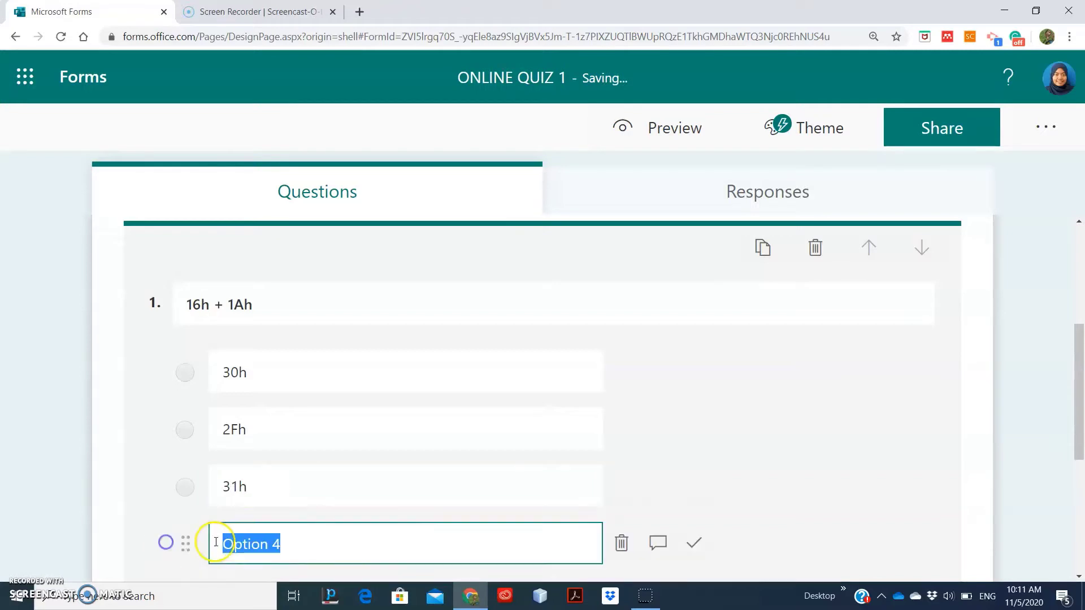
text(29h)
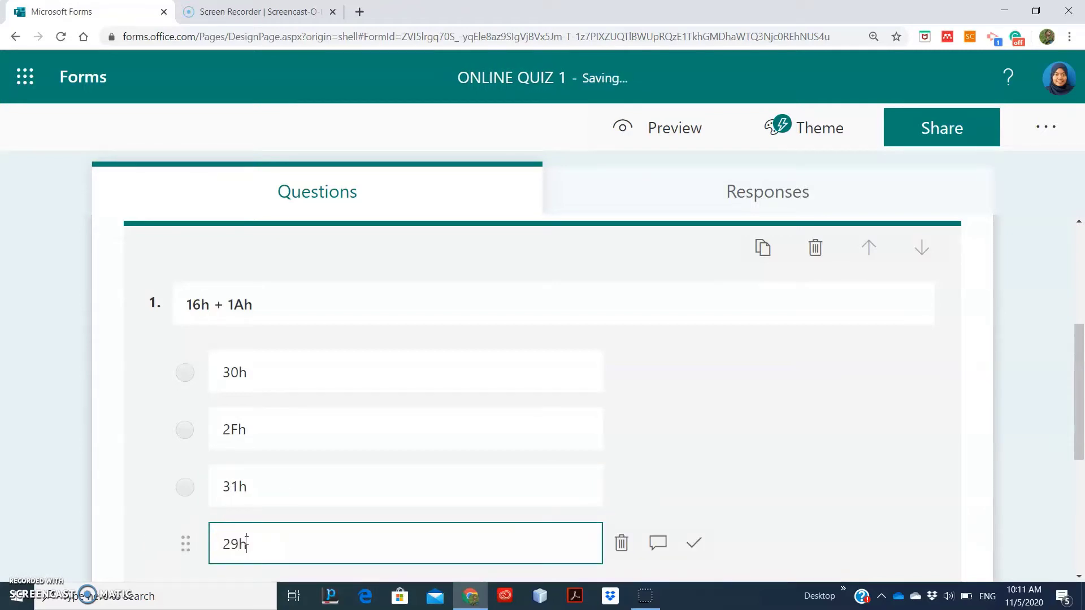
Step: Mark 30h as the correct answer and give it the respondent message "Congrats! This is the correct answer."
scroll(344, 436, down, 2)
scroll(367, 460, up, 1)
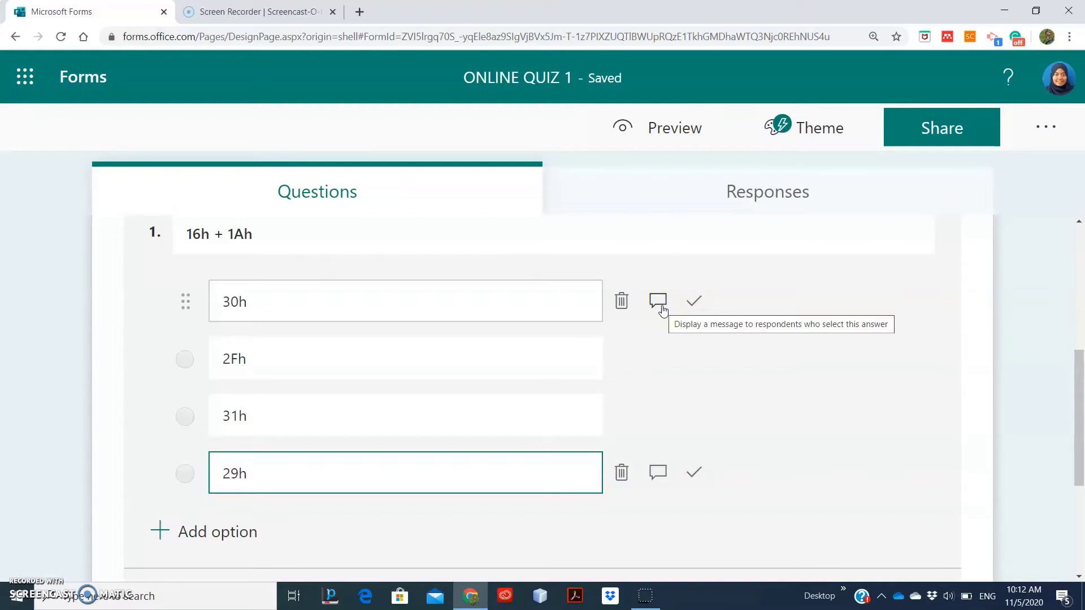
click(694, 303)
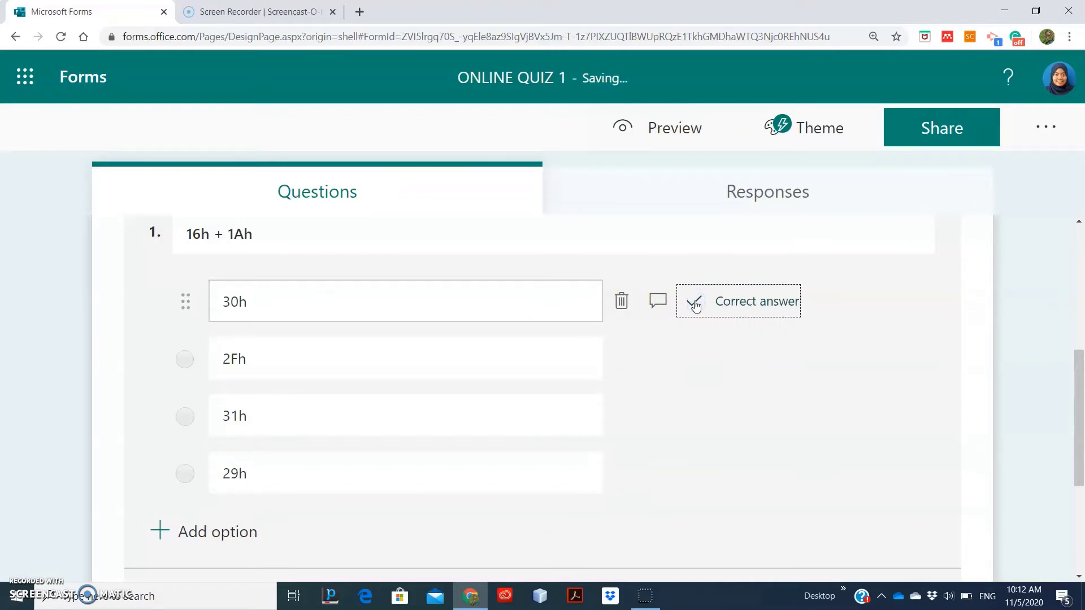
click(658, 300)
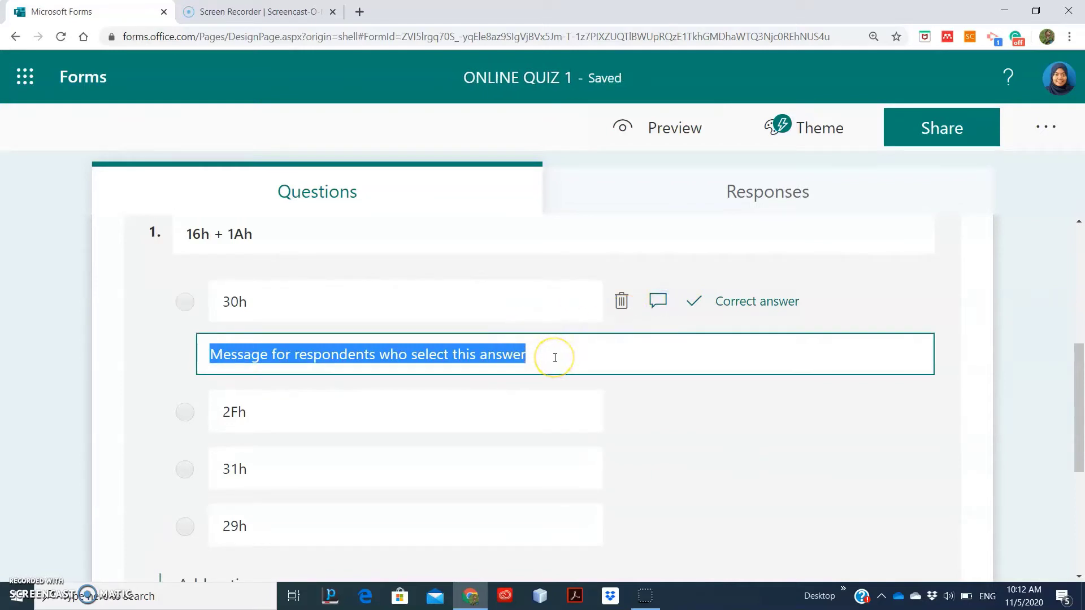
text(Congr)
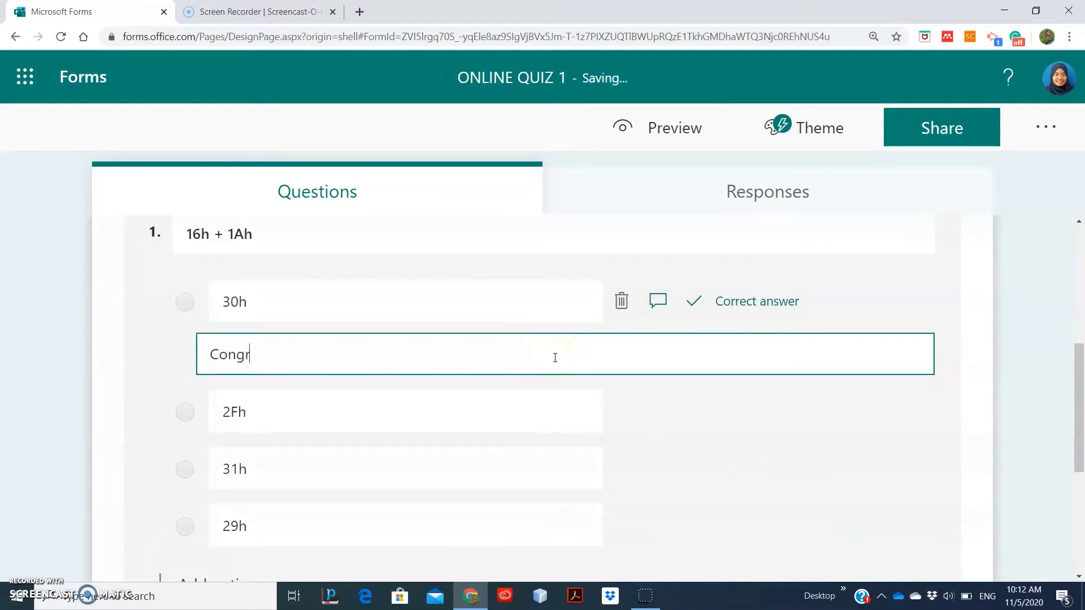
text(ats! This is the co)
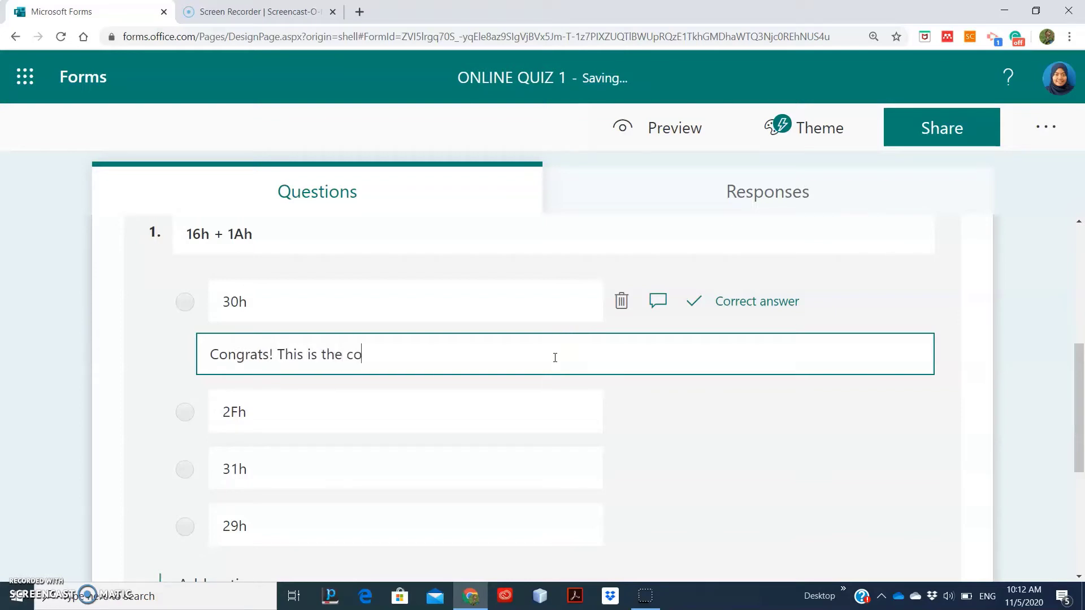
text(rrect answer.)
Step: Set the points for question 1 to 2
scroll(509, 367, down, 4)
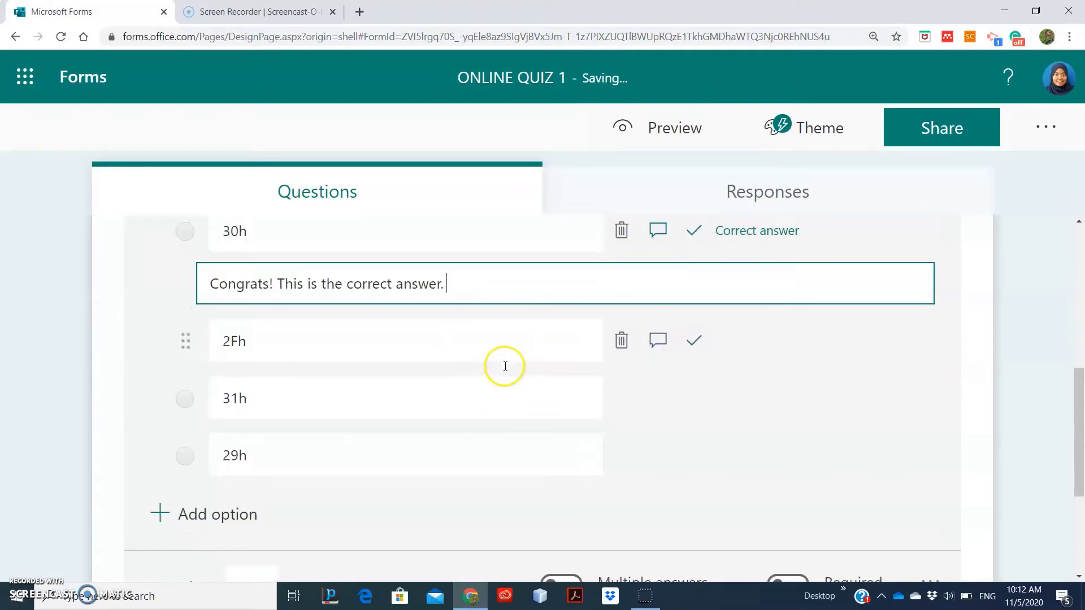
click(256, 454)
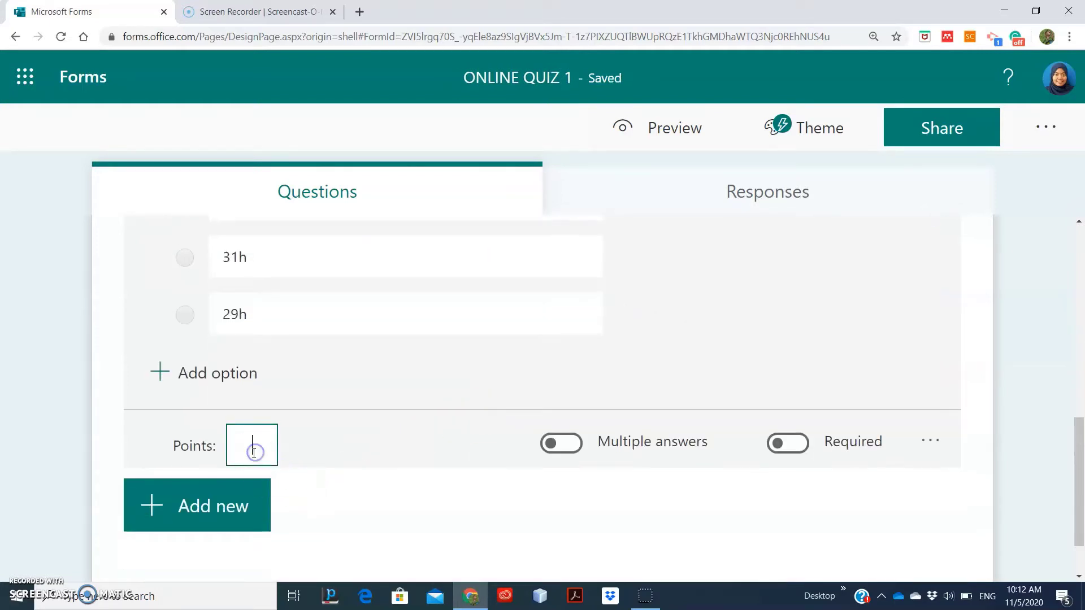
text(2)
Step: Preview the quiz in computer view and in mobile view, checking its header, question and answer options
scroll(563, 448, up, 1)
scroll(562, 446, up, 2)
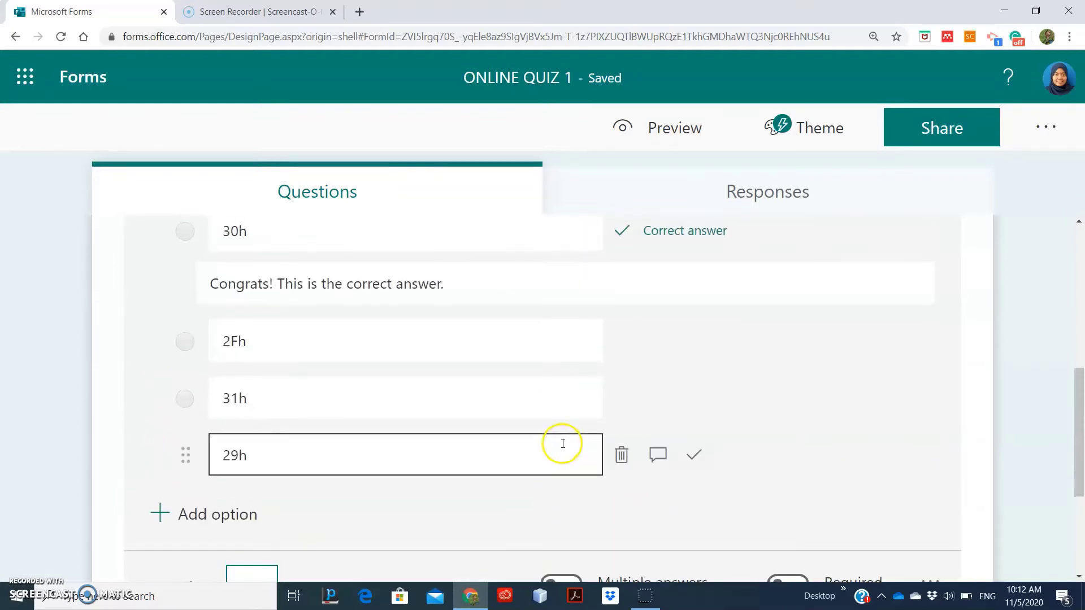
click(663, 138)
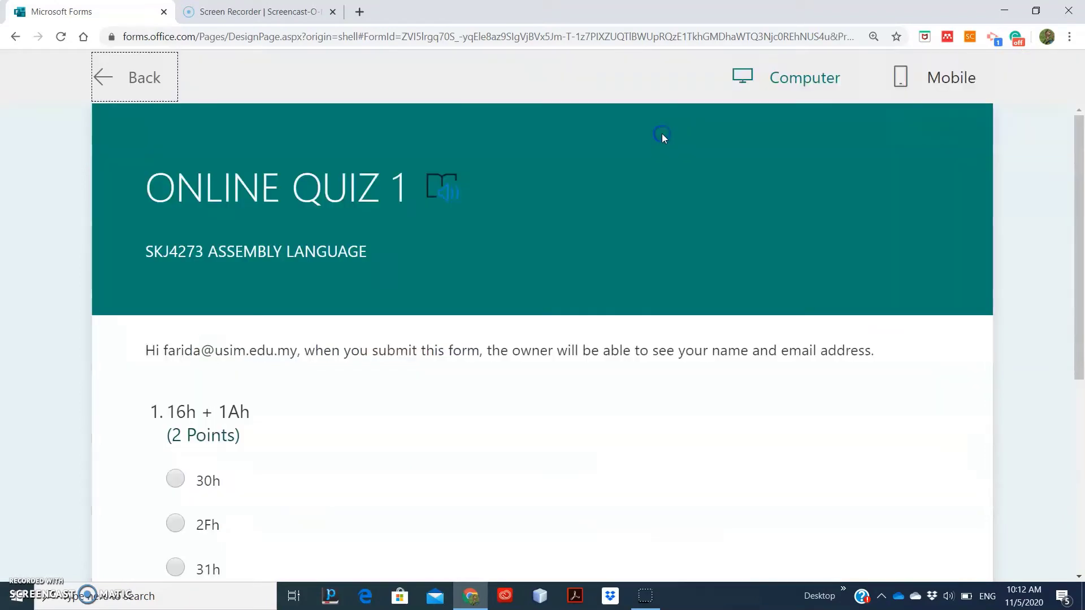
scroll(545, 282, down, 2)
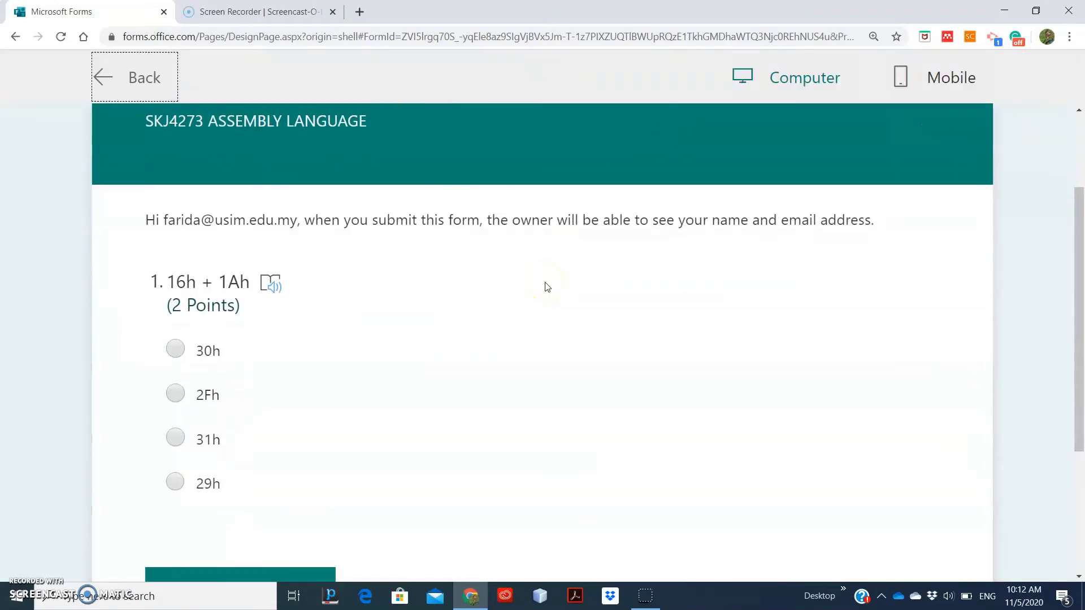
scroll(545, 282, up, 2)
scroll(545, 282, down, 4)
scroll(545, 282, up, 2)
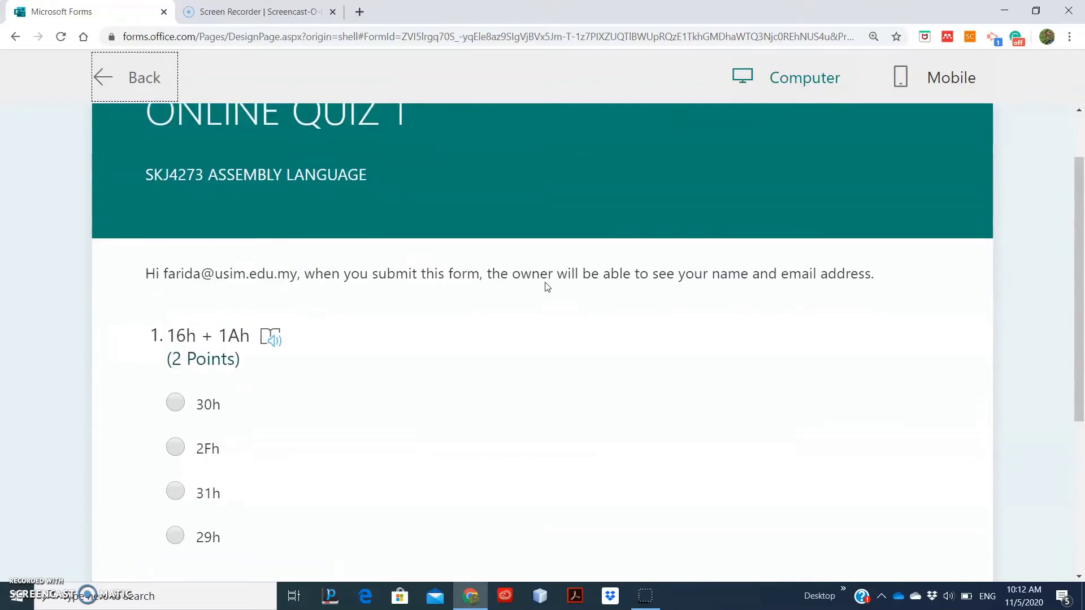
scroll(561, 271, up, 2)
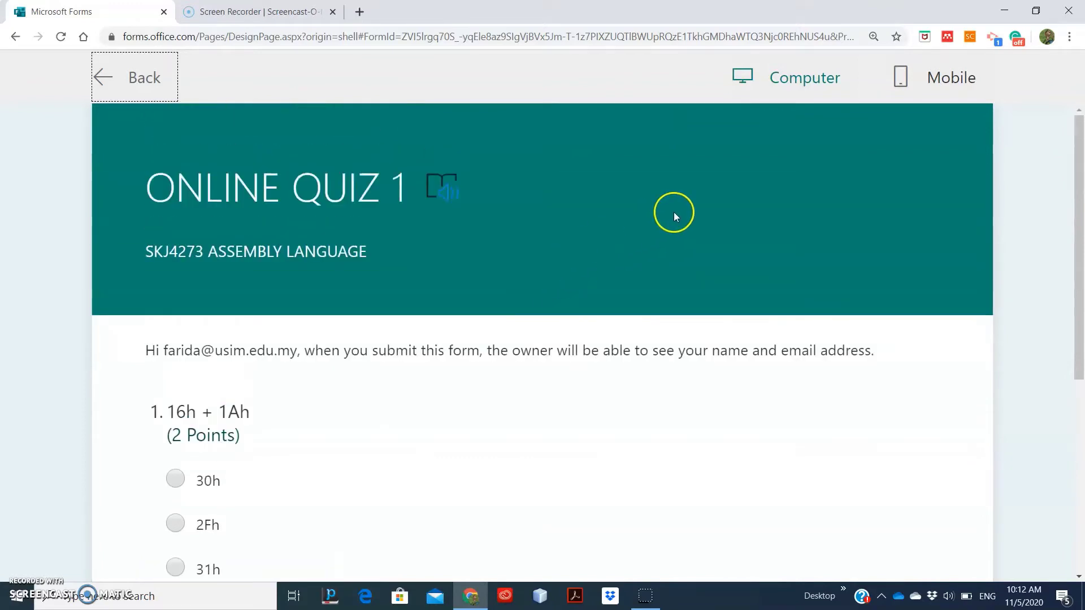
click(940, 78)
scroll(648, 288, down, 3)
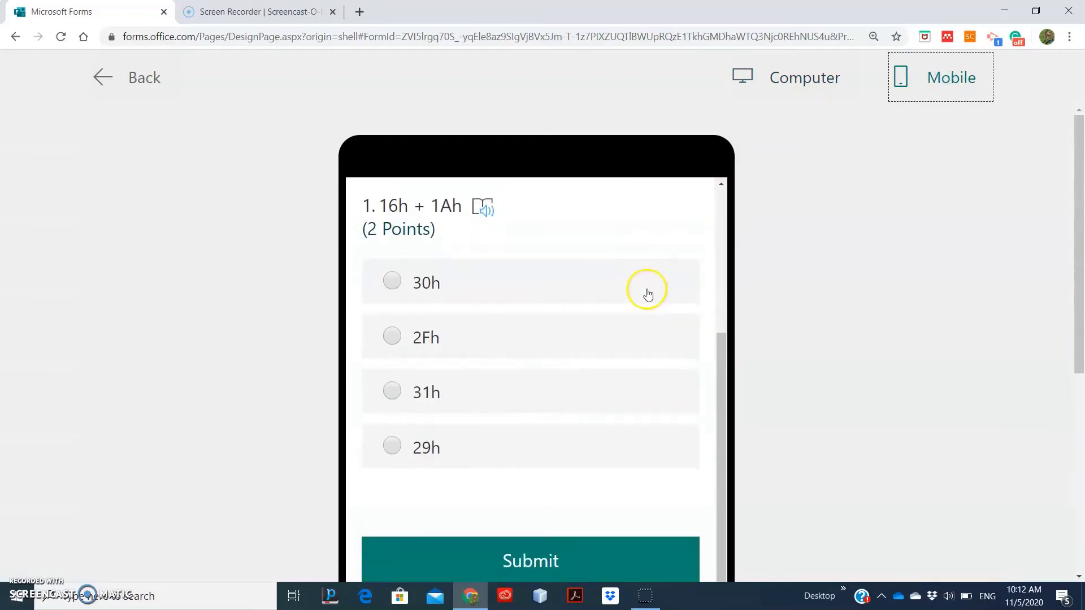
Step: Preview the quiz in computer view, try different answers to question 1 ending with 30h, and return to editing
scroll(648, 291, up, 3)
click(789, 81)
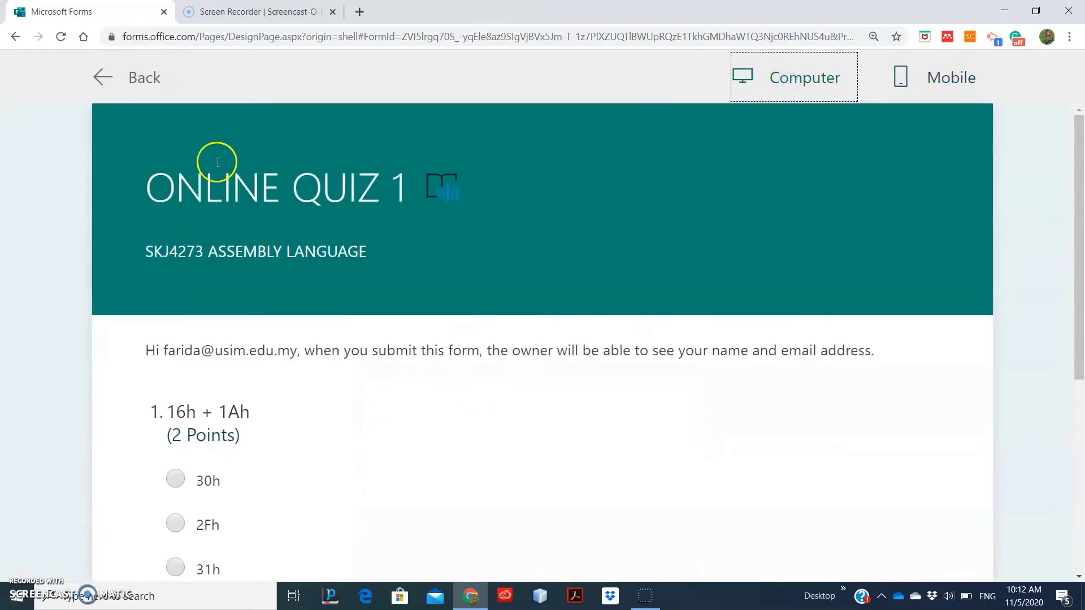
scroll(247, 333, down, 3)
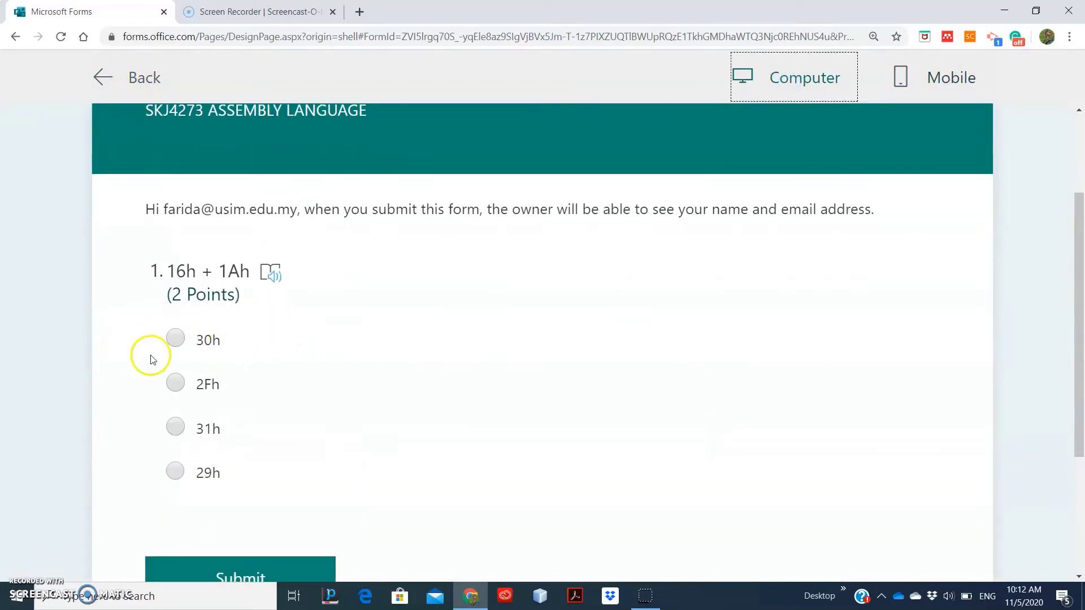
click(175, 383)
click(175, 430)
click(175, 472)
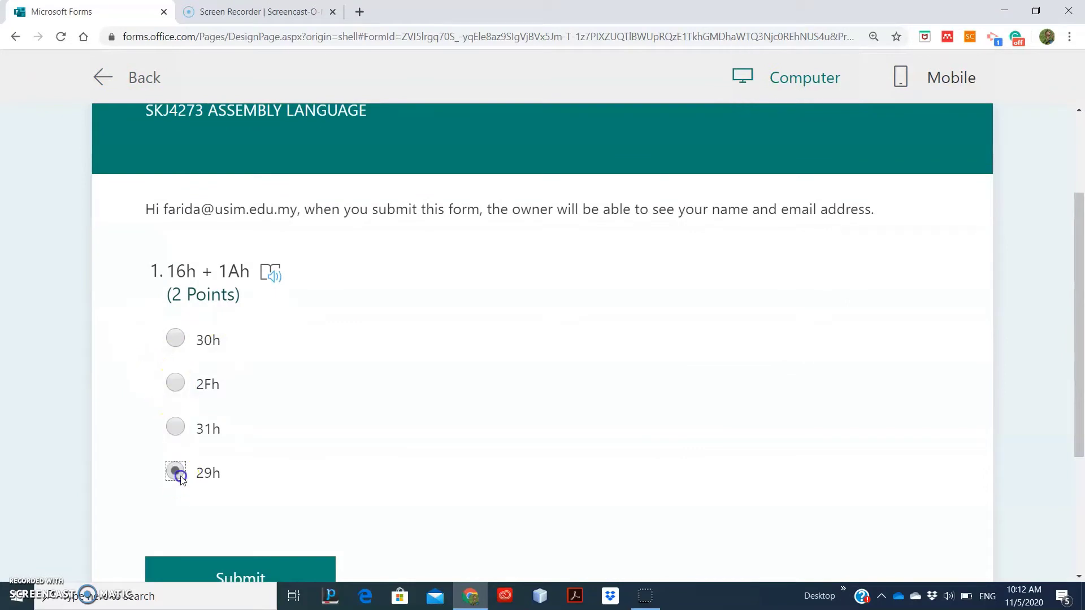
click(175, 339)
click(130, 81)
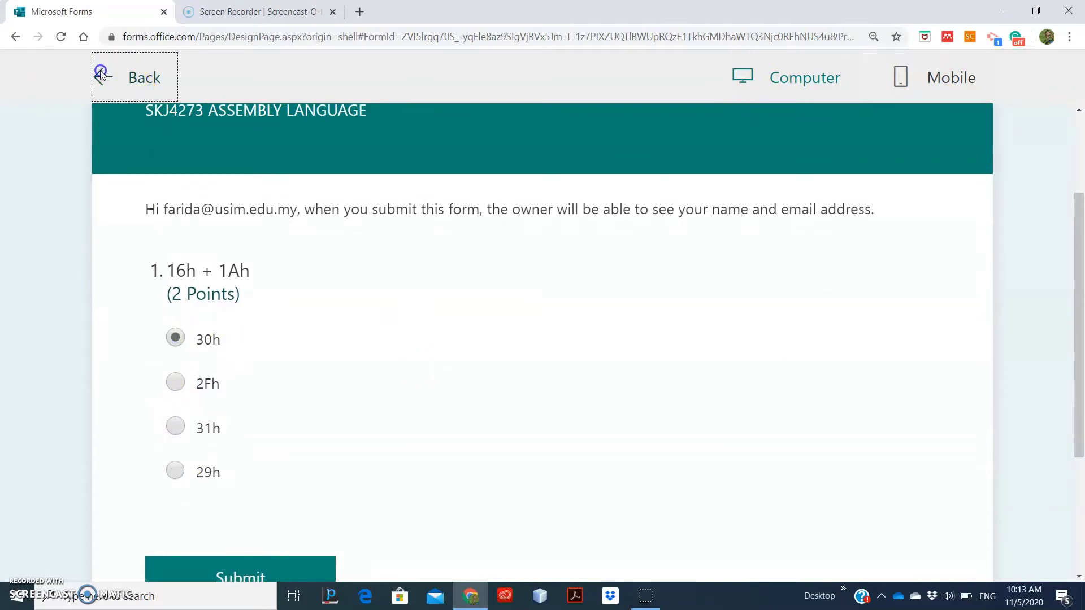
Step: Allow multiple answers for question 1, try ticking several options in the preview, and return to editing
scroll(509, 322, down, 5)
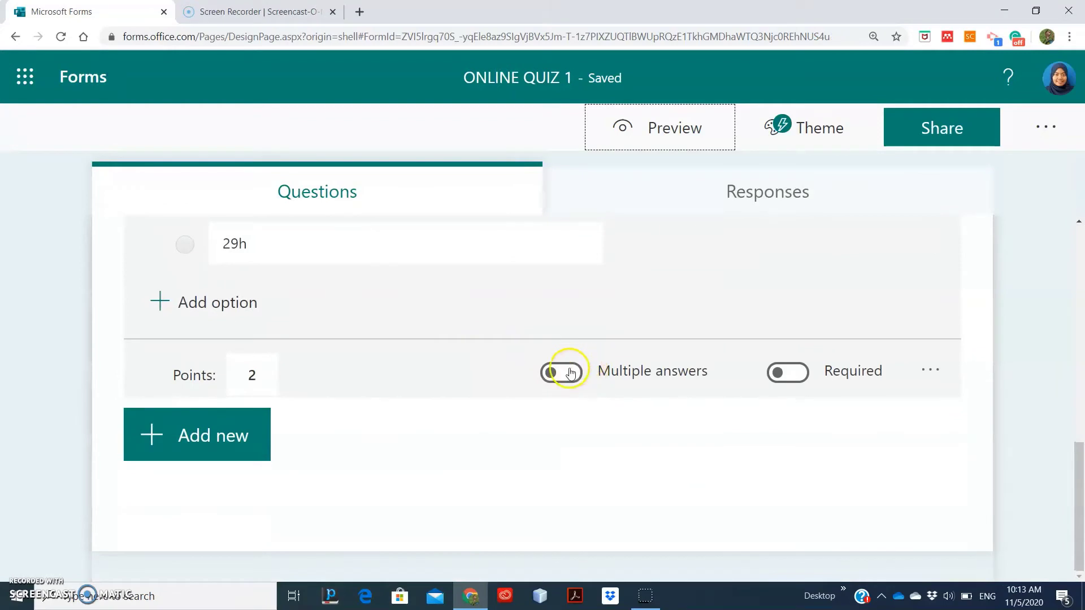
click(562, 373)
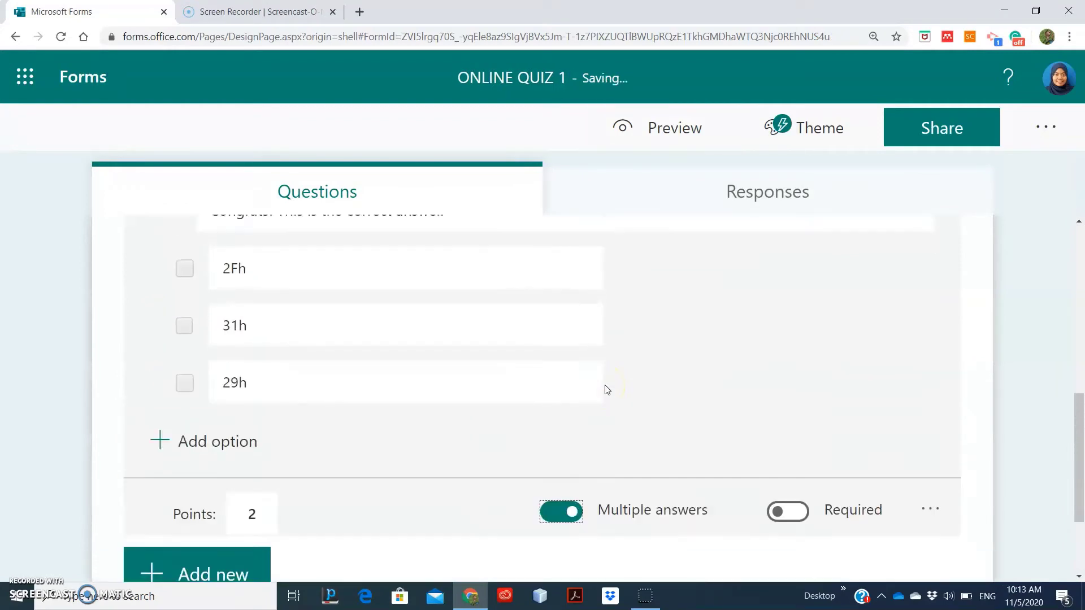
click(671, 135)
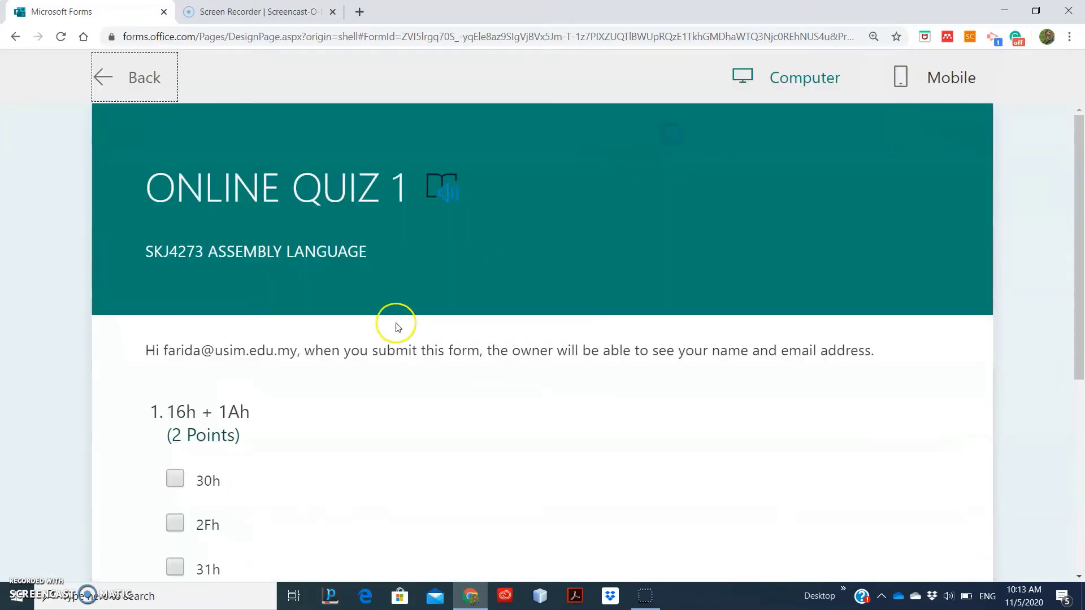
scroll(317, 361, down, 3)
click(175, 338)
click(174, 424)
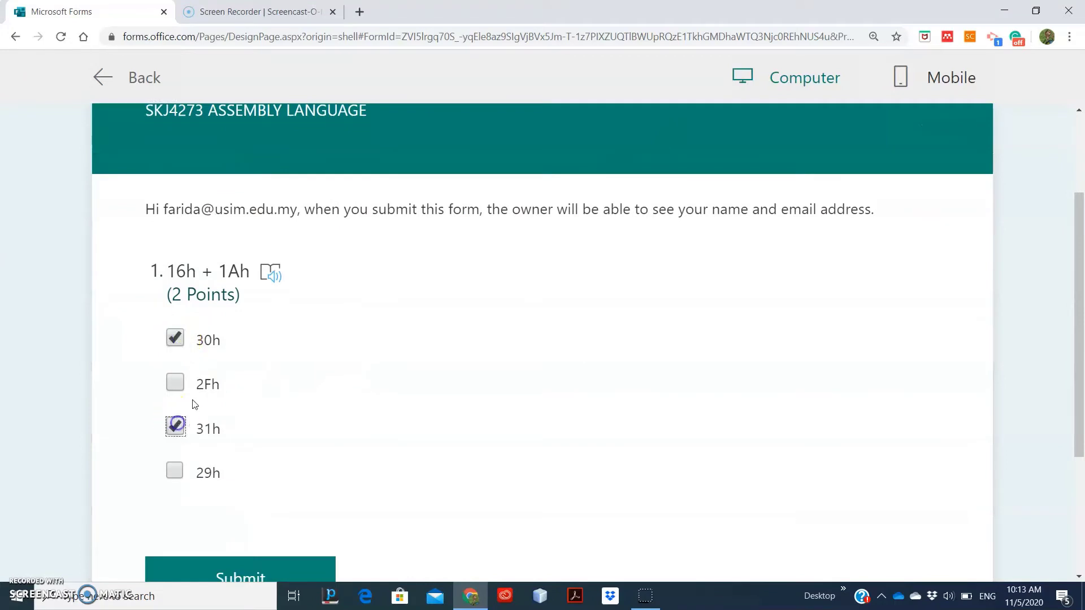
click(176, 381)
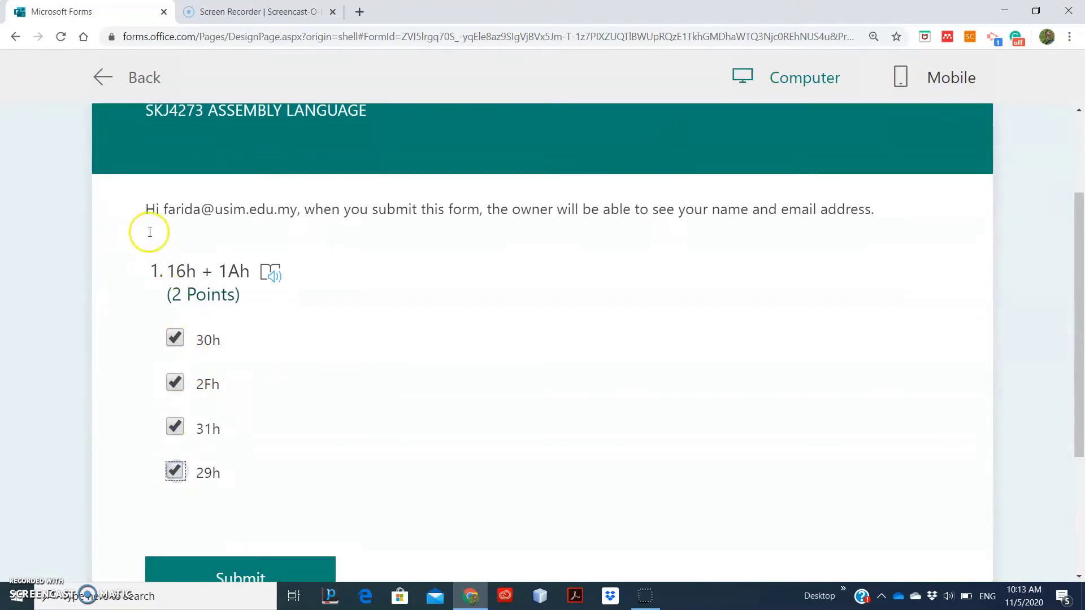
scroll(182, 315, up, 1)
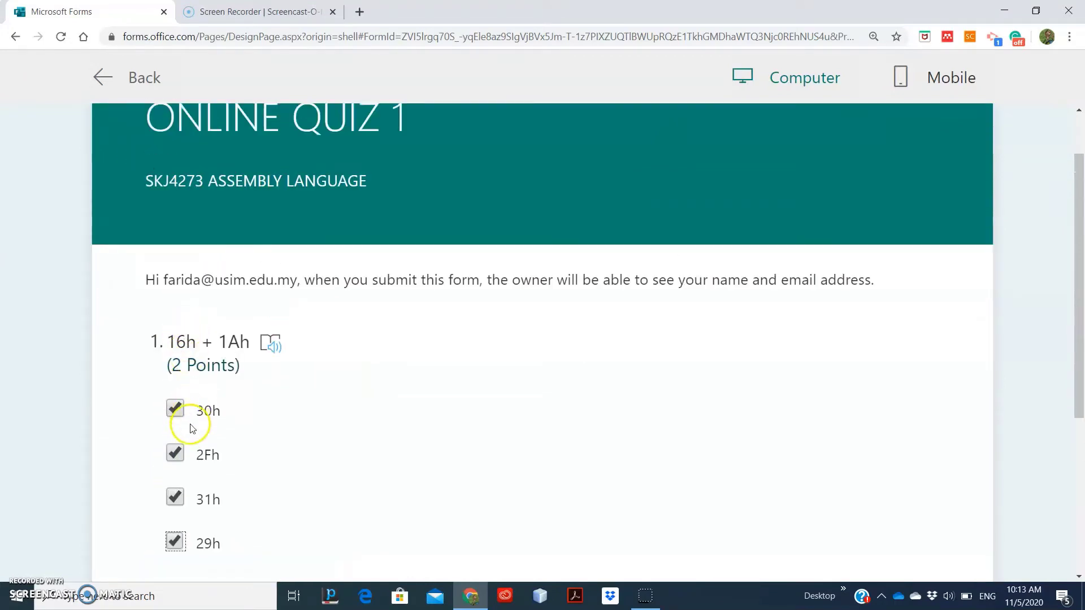
scroll(194, 446, down, 1)
click(182, 389)
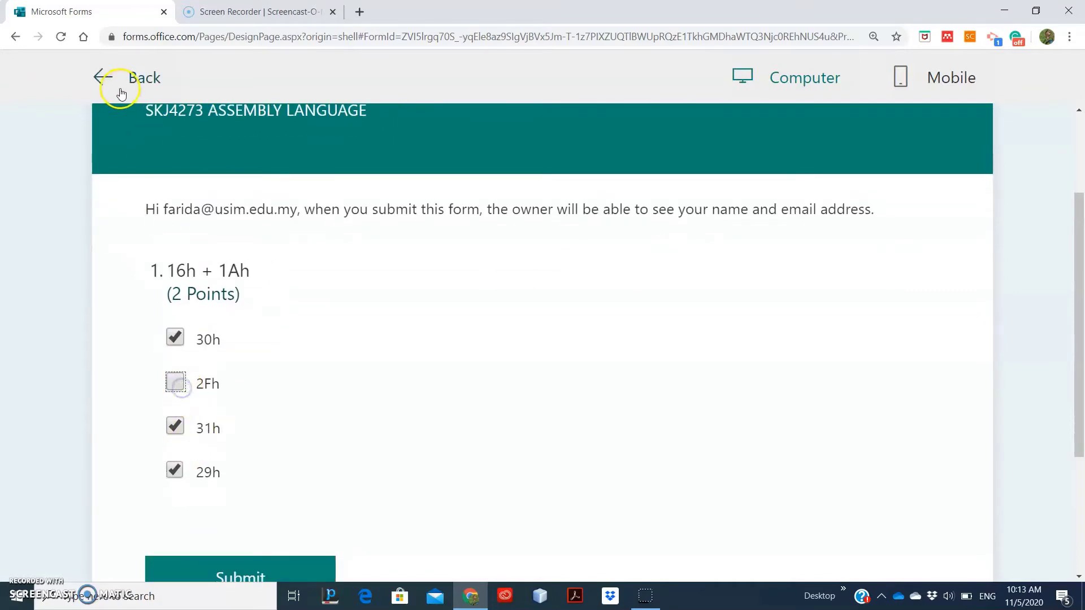
click(104, 77)
Step: Turn off multiple answers for question 1
scroll(650, 412, down, 2)
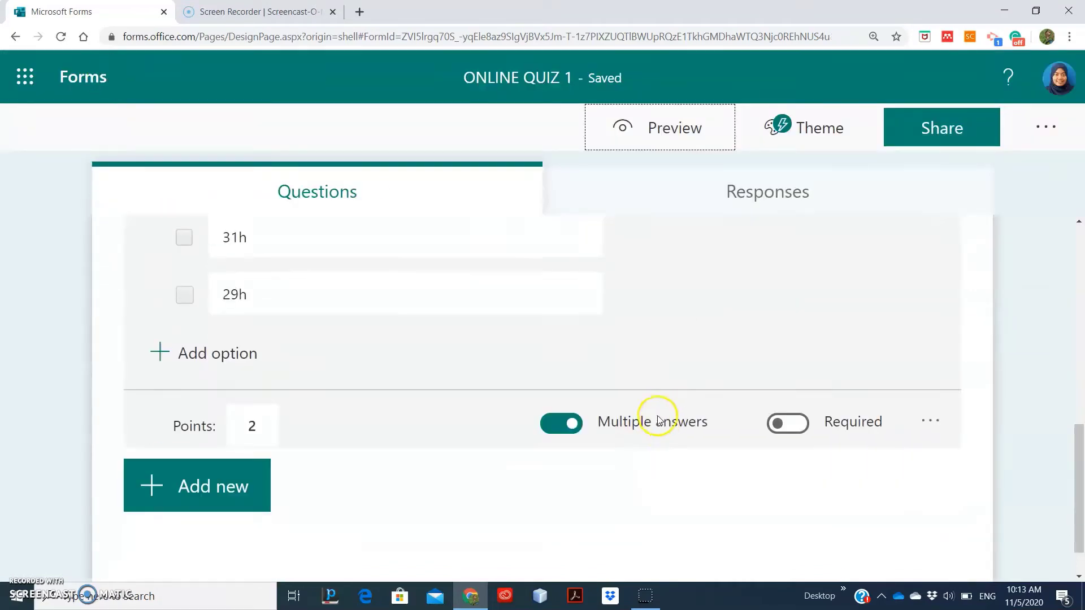
click(571, 443)
scroll(658, 455, up, 2)
scroll(658, 459, down, 2)
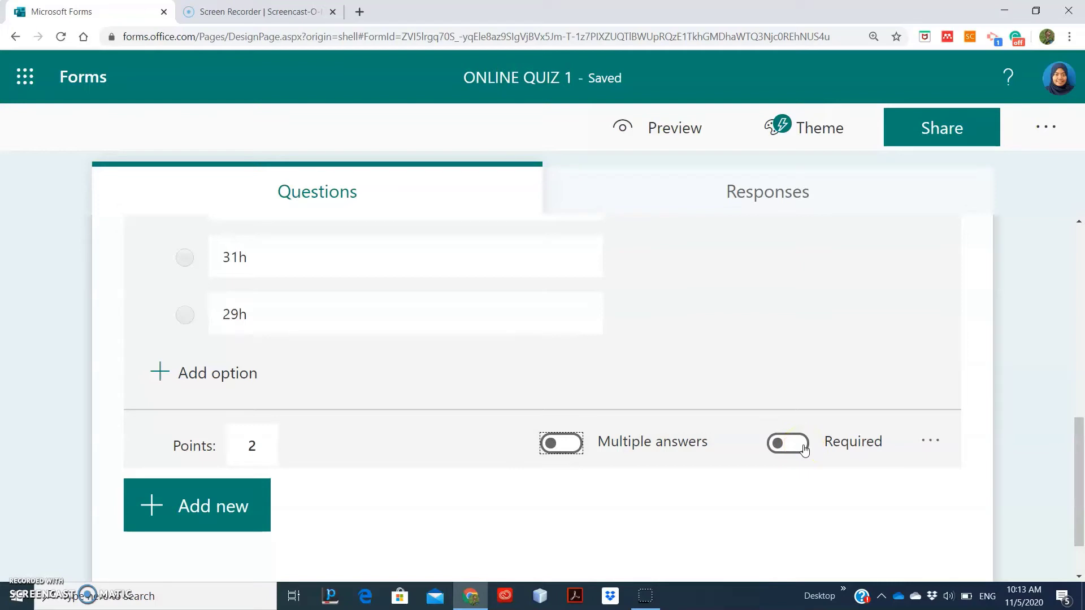
Step: Turn on shuffled answer options for question 1 and view its other additional settings
click(933, 443)
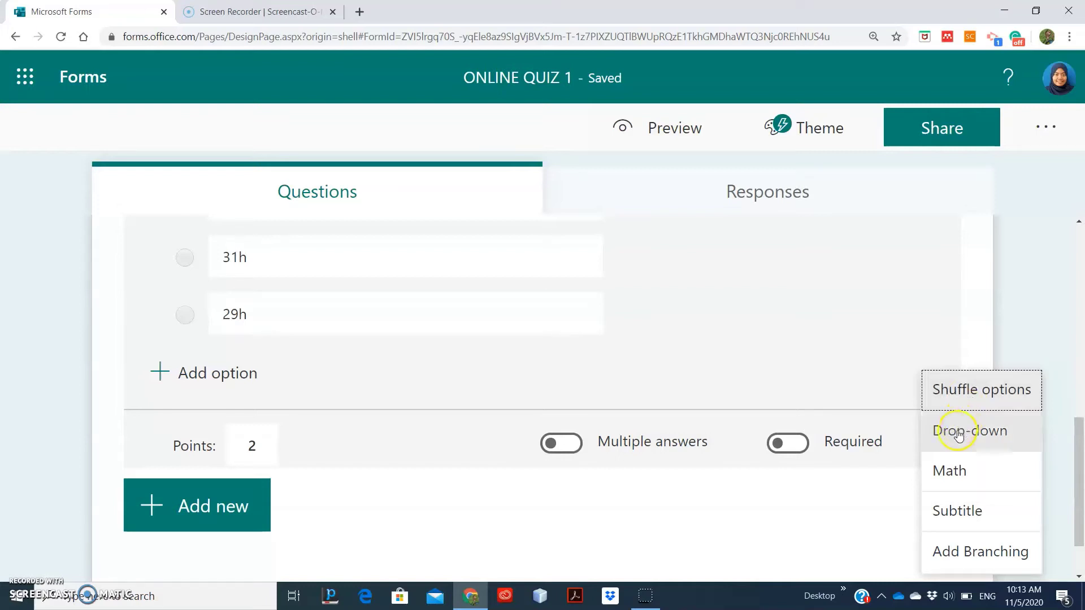
click(966, 386)
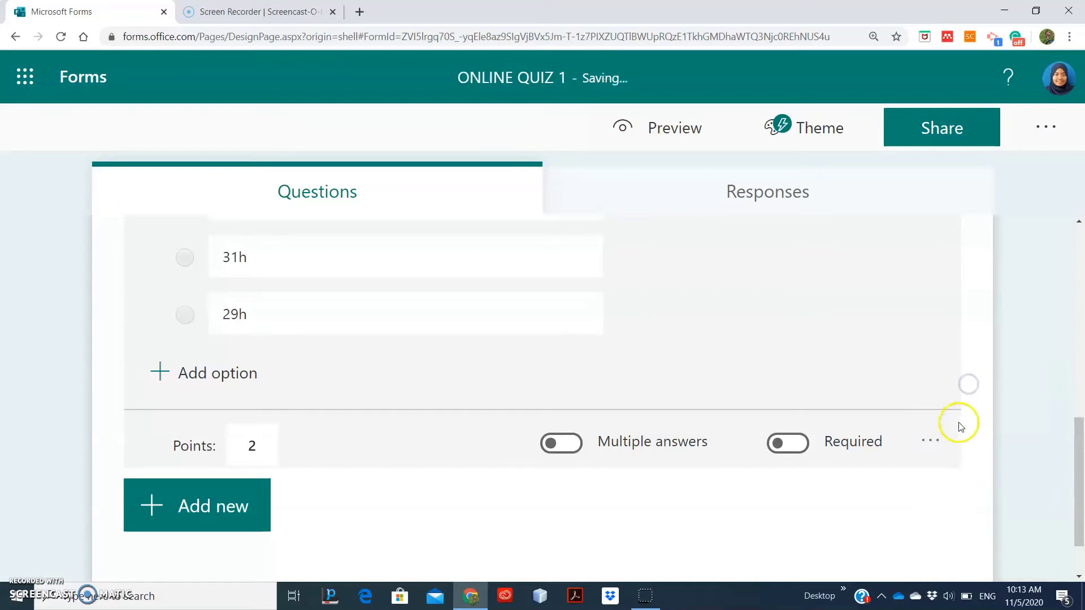
click(931, 442)
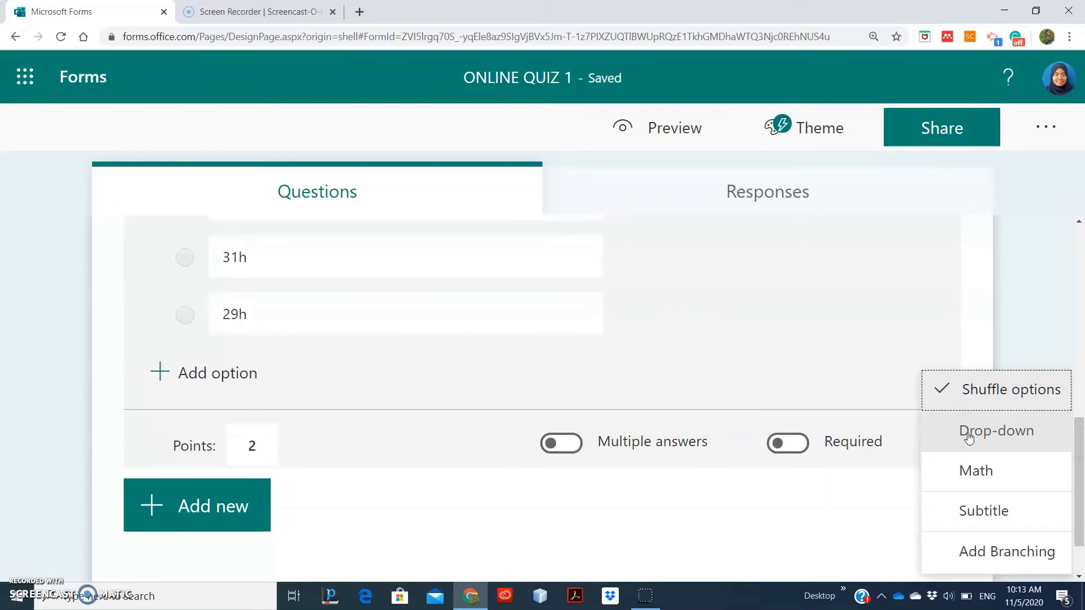
click(970, 478)
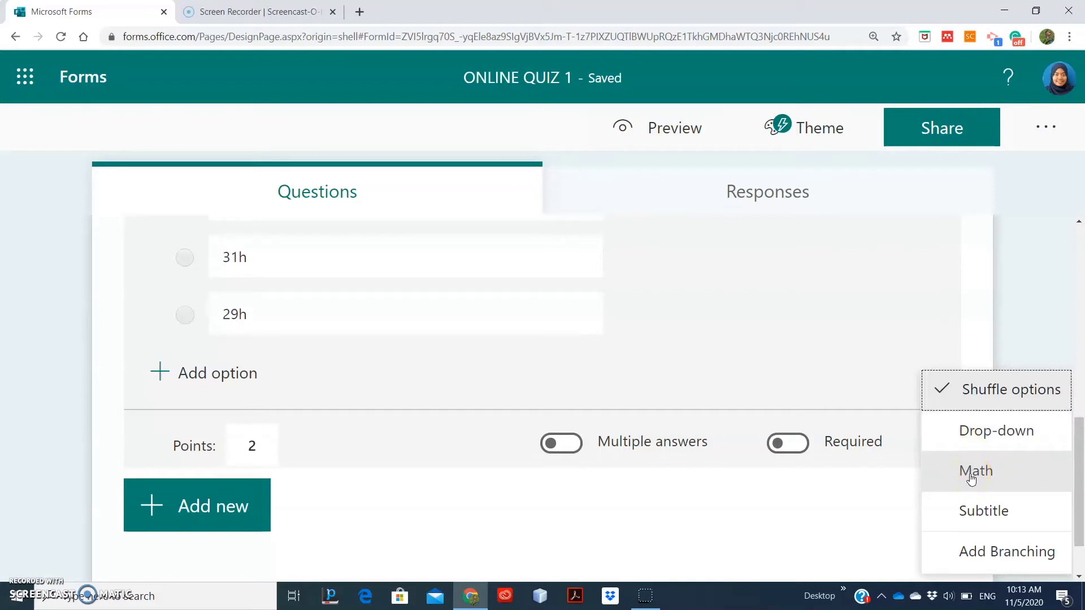
click(958, 462)
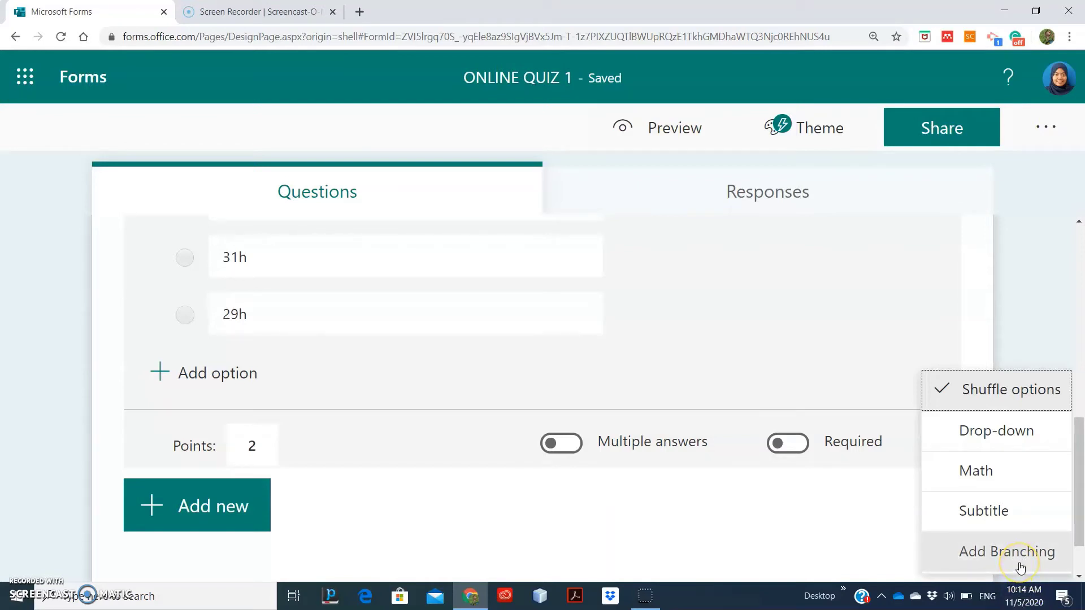
Step: Make question 1 required
scroll(865, 382, up, 5)
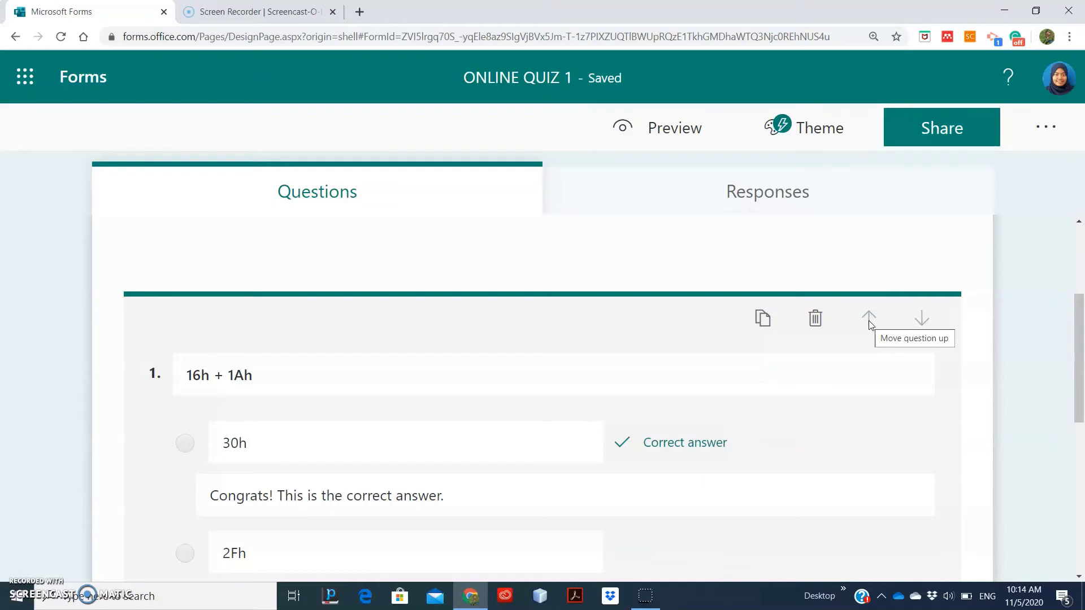
scroll(102, 404, down, 1)
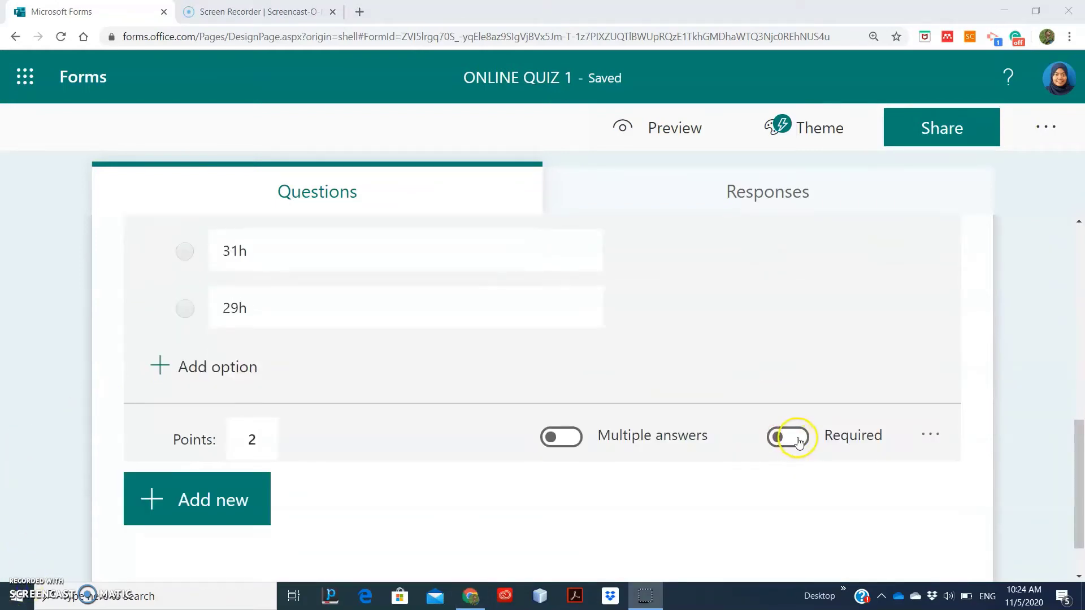
click(799, 441)
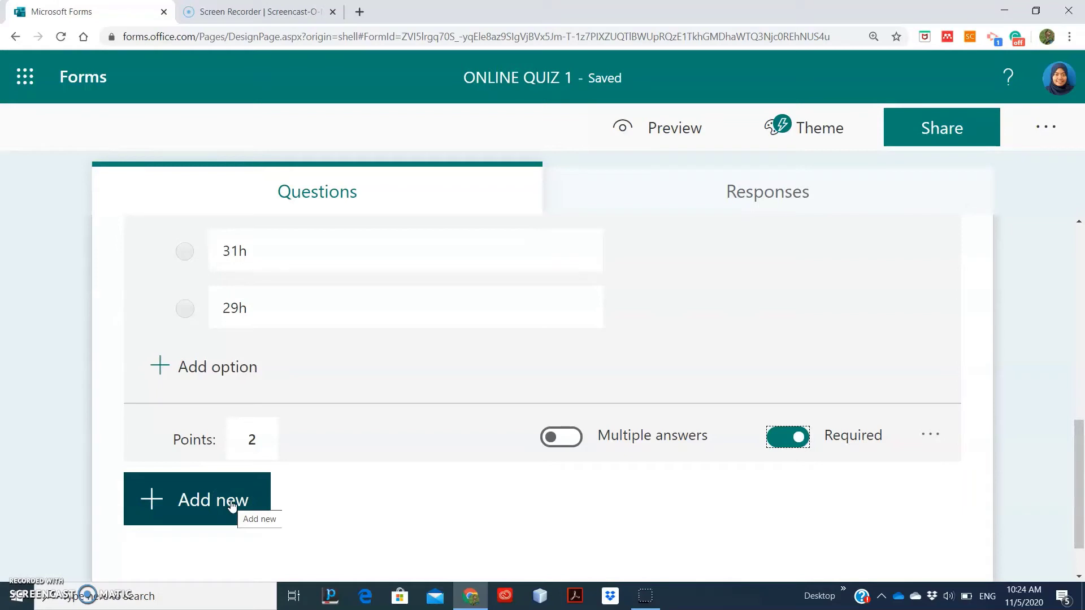
Step: Add a text question as question 2, reading "What is the highest value for signed BYTE?"
click(232, 504)
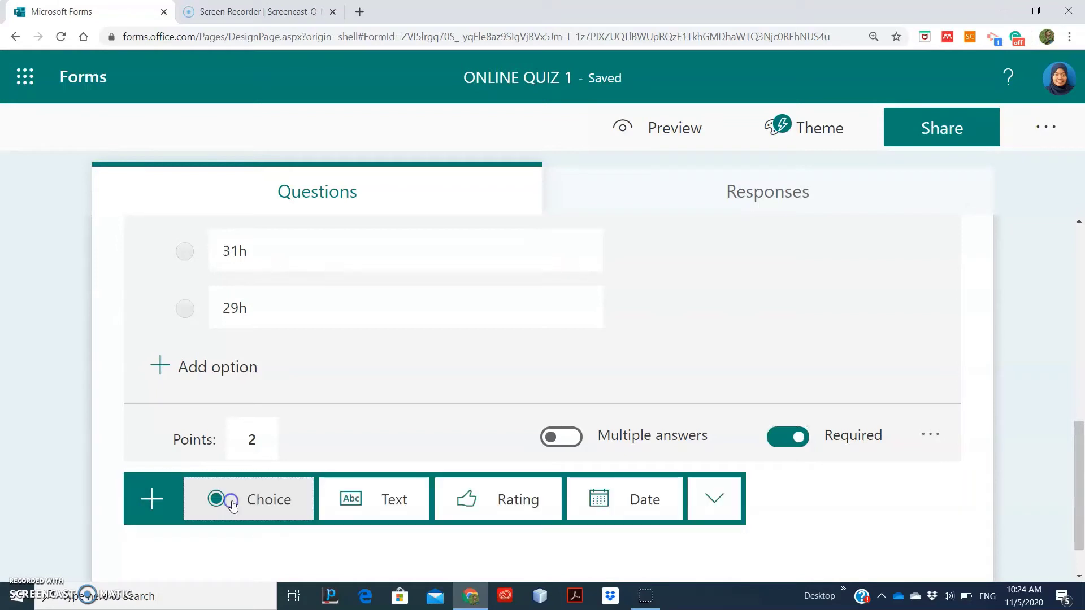
click(364, 497)
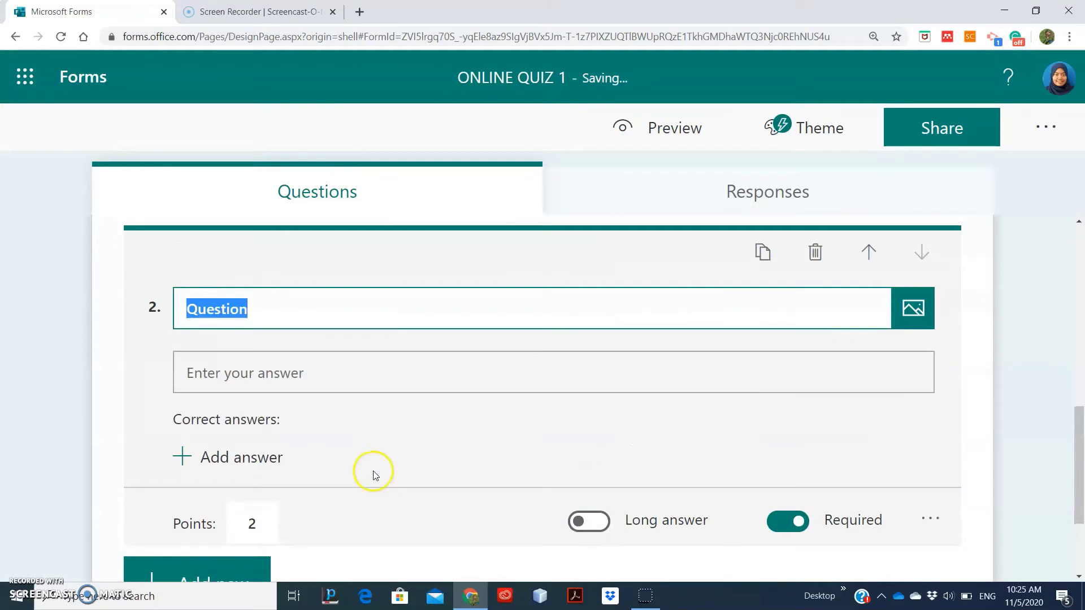
scroll(356, 432, down, 1)
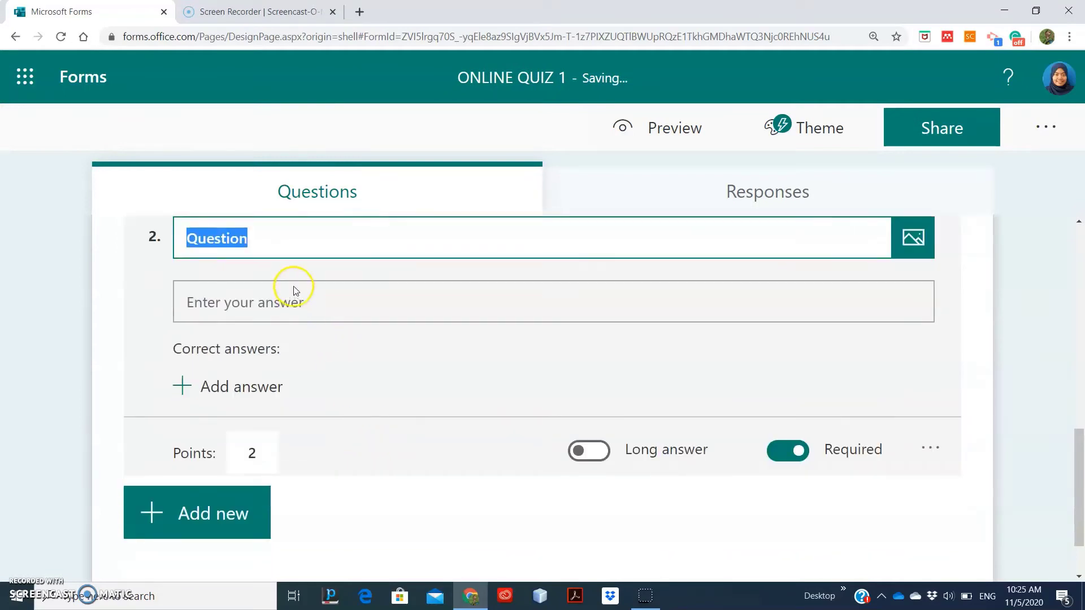
text(What is the highest value for signed BYTE?)
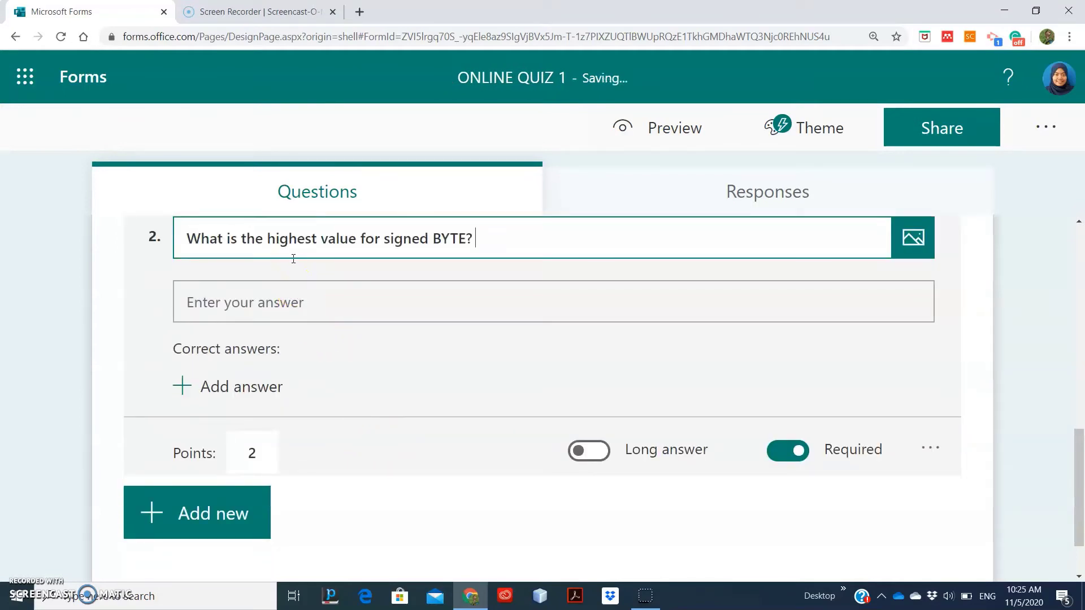
Step: Add 127 as the correct answer to question 2
click(182, 387)
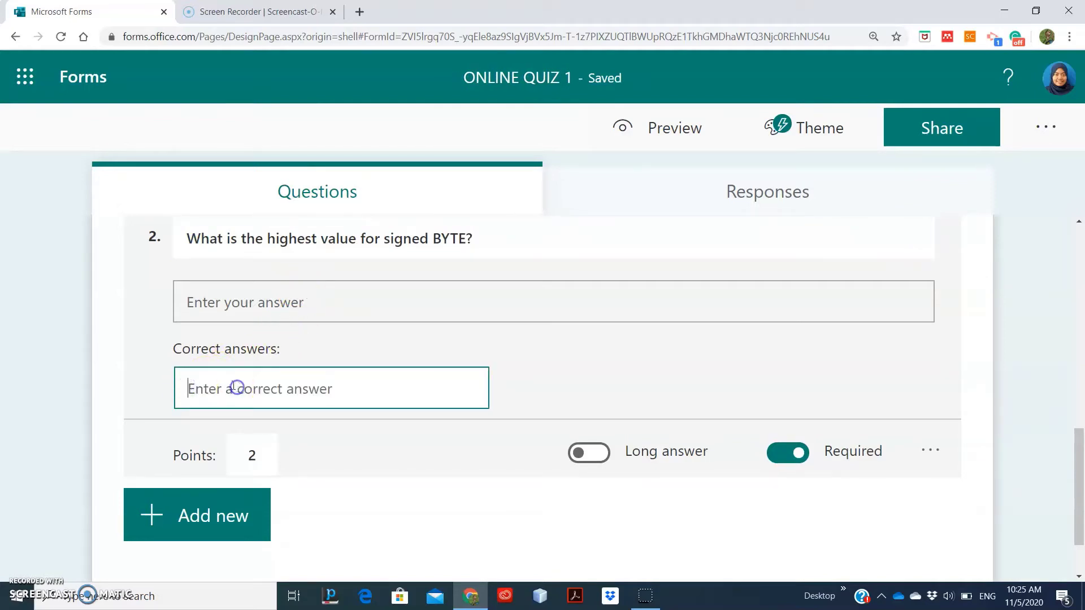
text(127)
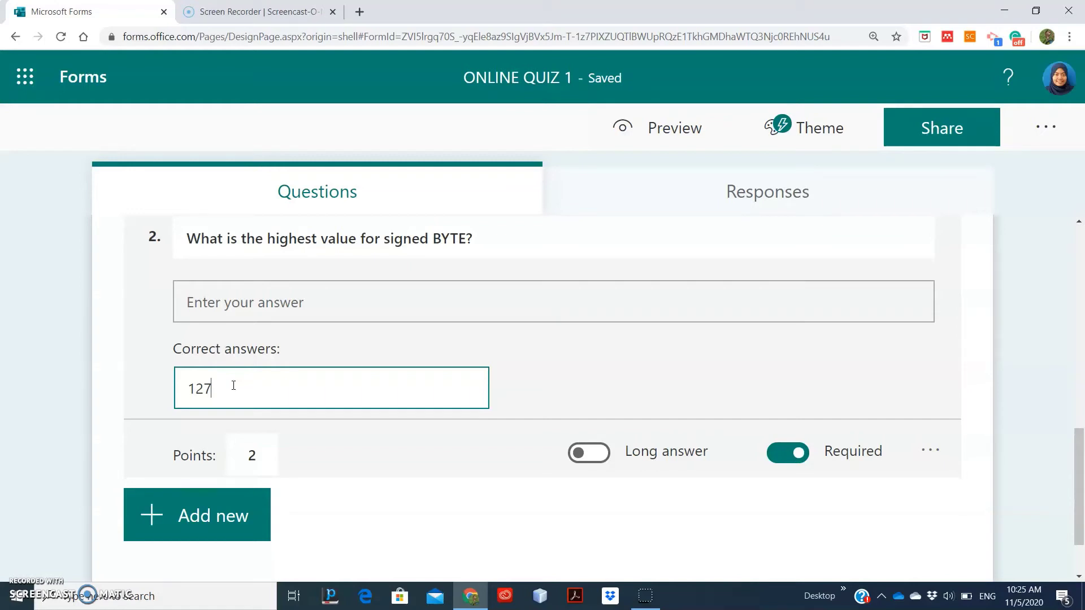
click(198, 379)
Step: Add an answer restriction to question 2 so that only a number is accepted
click(920, 450)
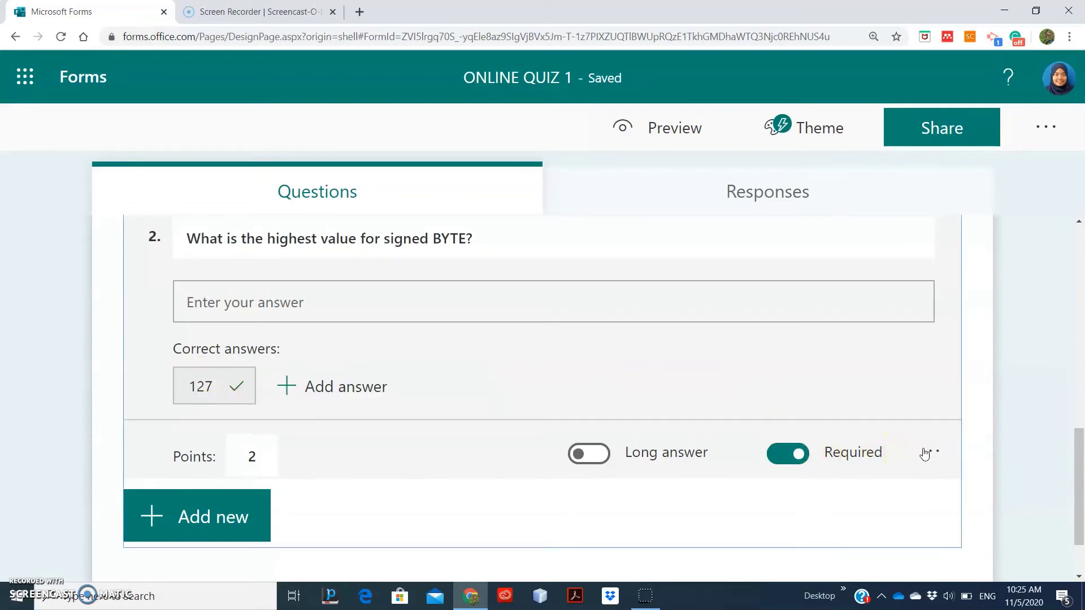
click(930, 452)
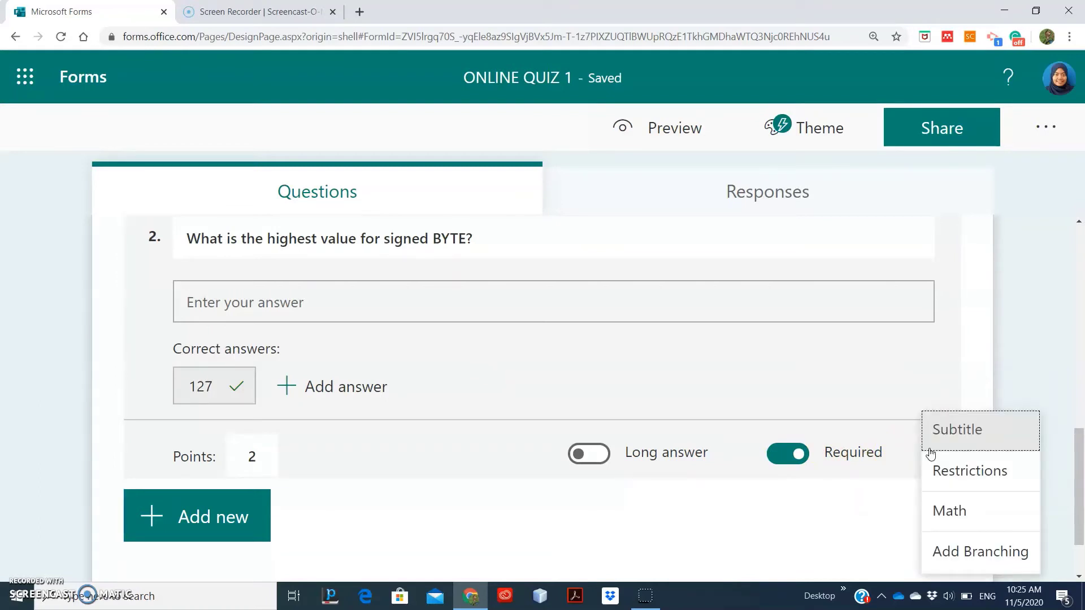
click(952, 475)
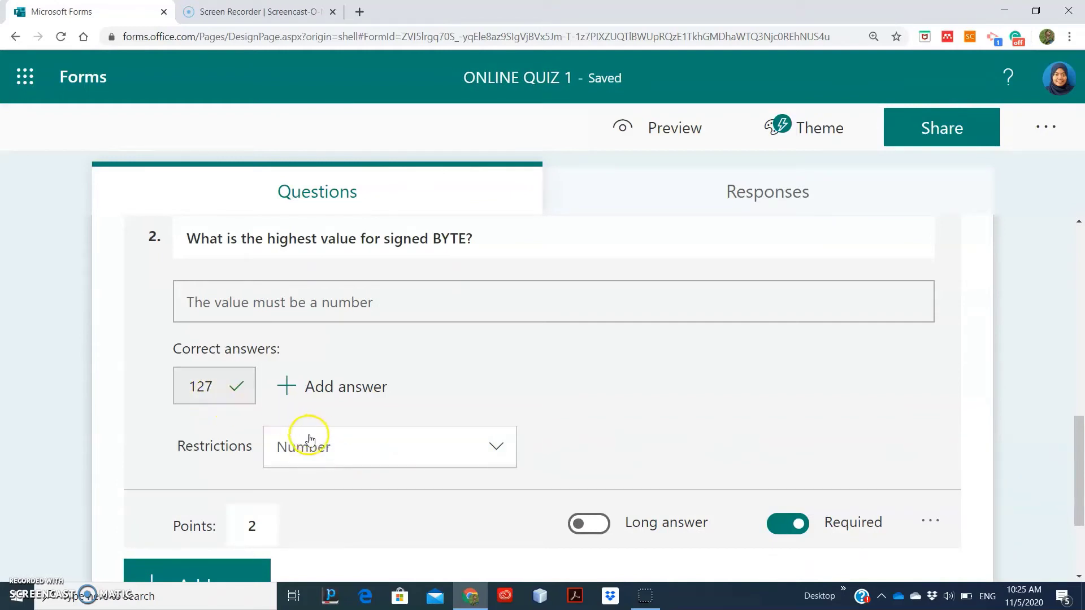
Step: Try the Between restriction on question 2's answer, and set it back to Number
click(312, 445)
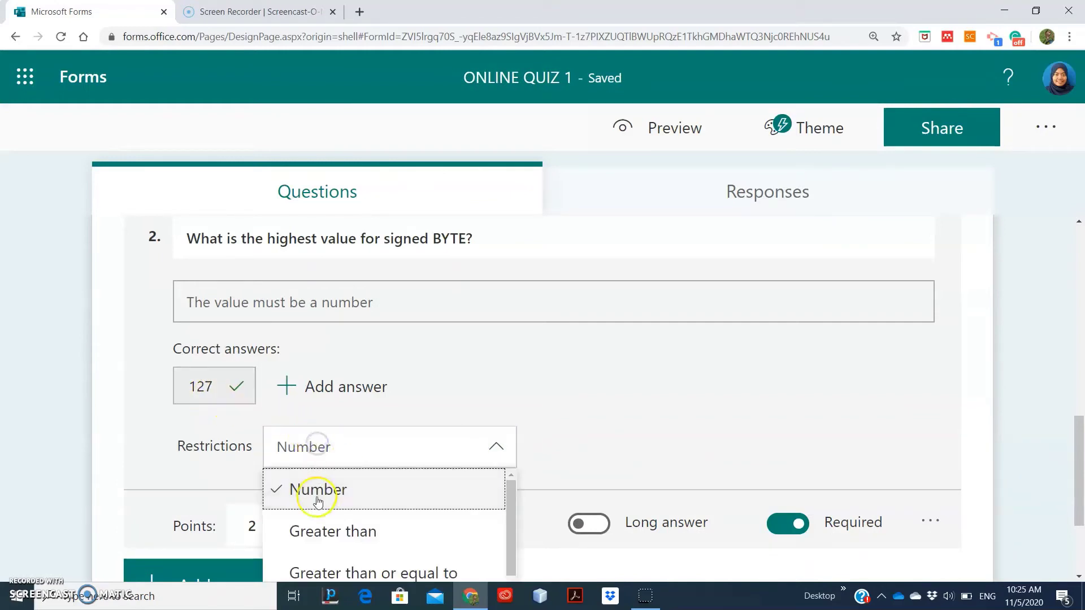
scroll(318, 496, down, 3)
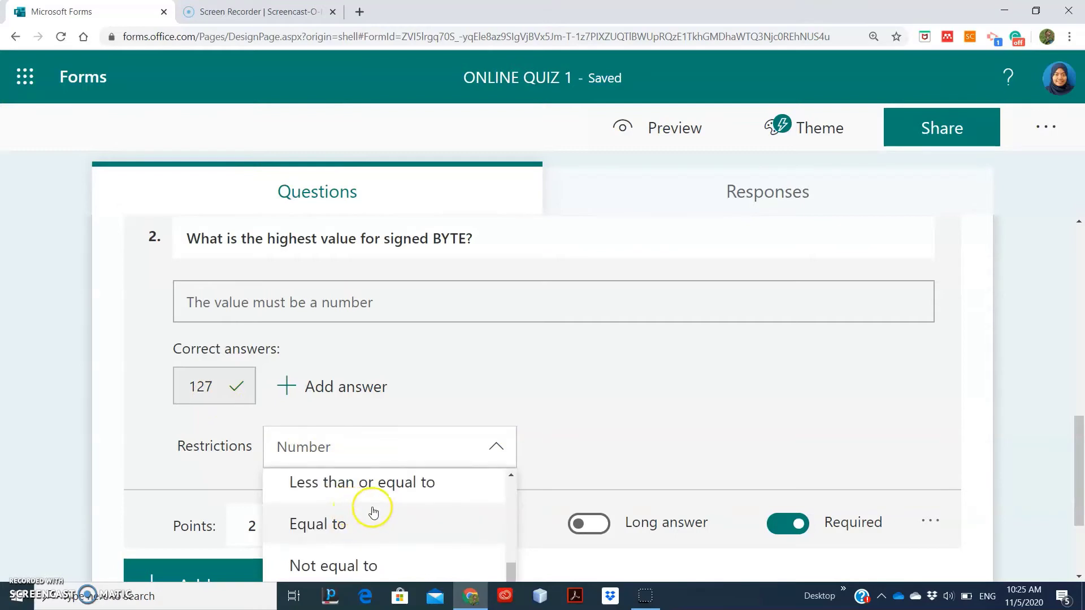
scroll(516, 497, down, 1)
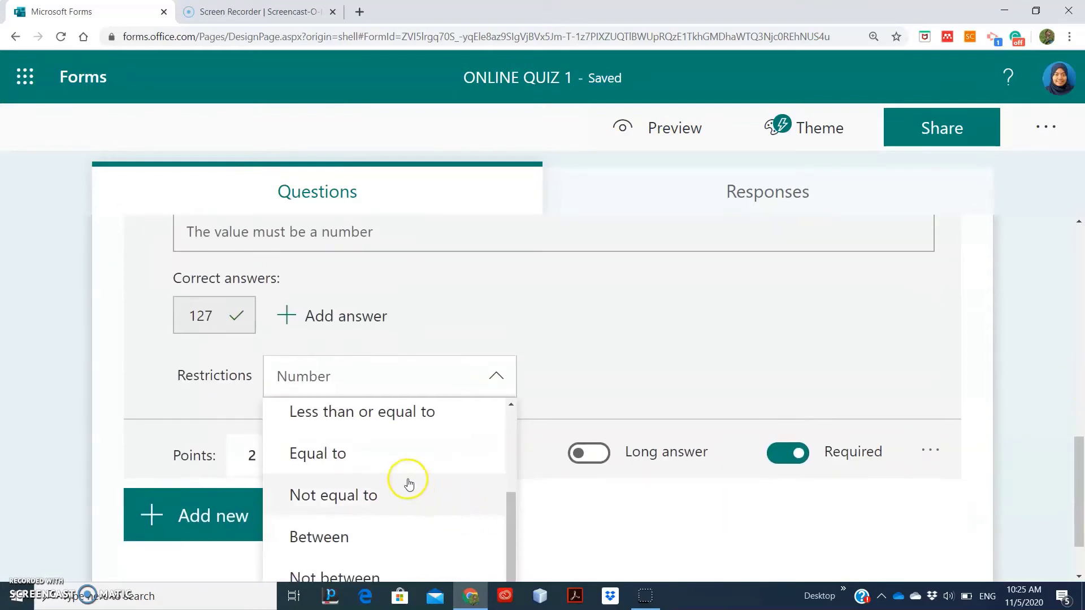
click(314, 535)
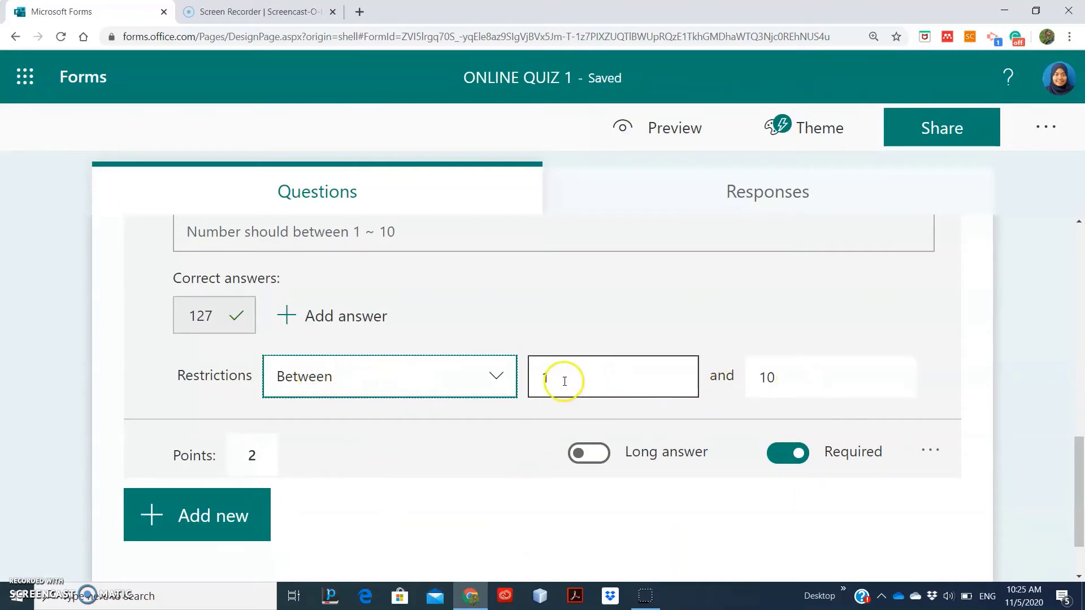
click(496, 377)
scroll(390, 451, up, 3)
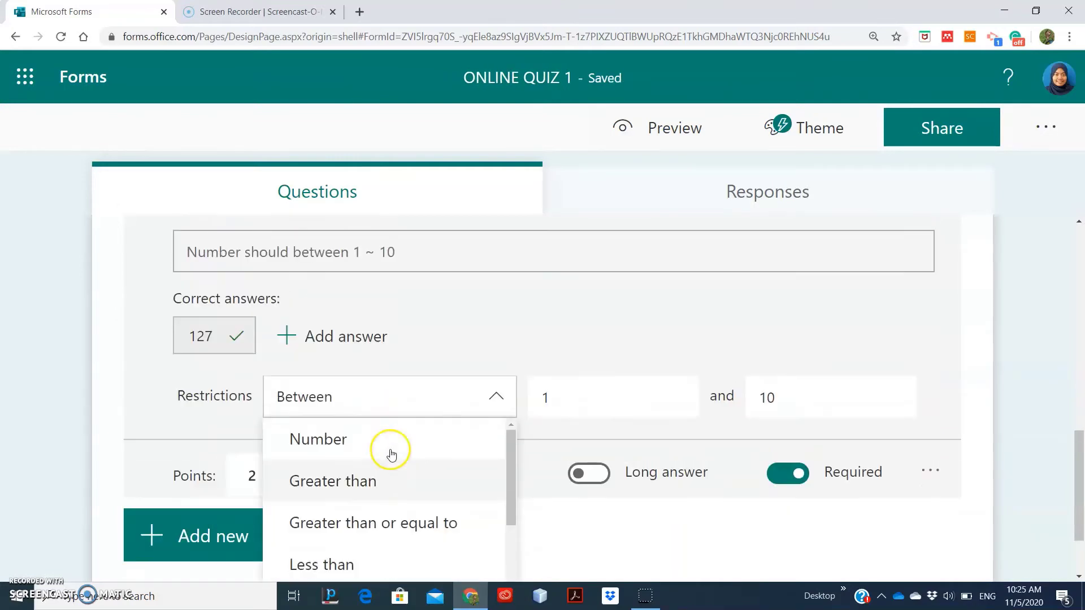
click(395, 543)
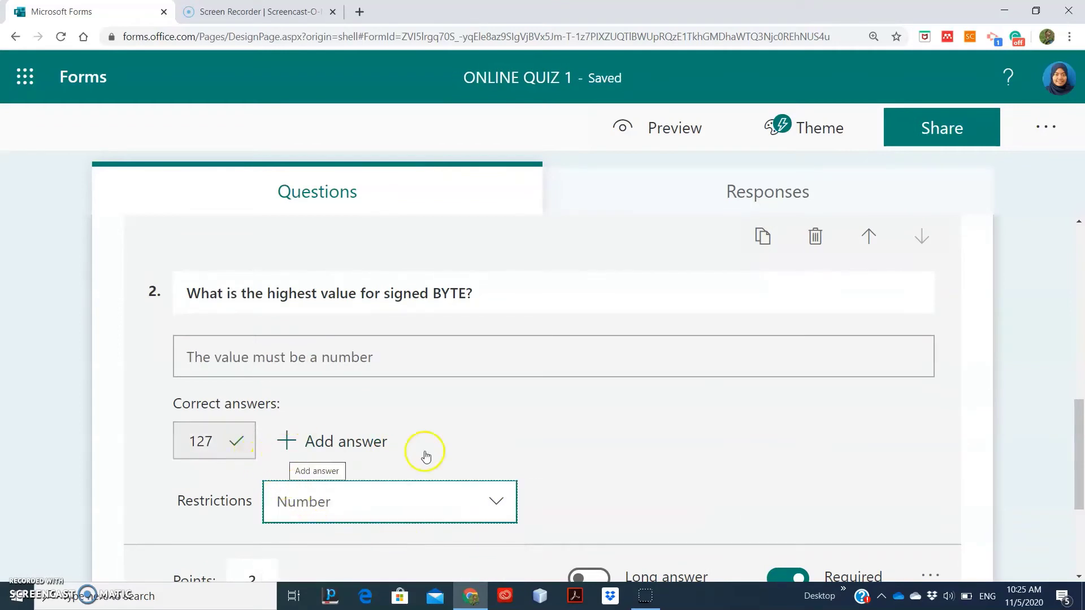
Step: Examine the additional settings offered for question 2 without changing any of them
click(685, 457)
scroll(685, 457, down, 3)
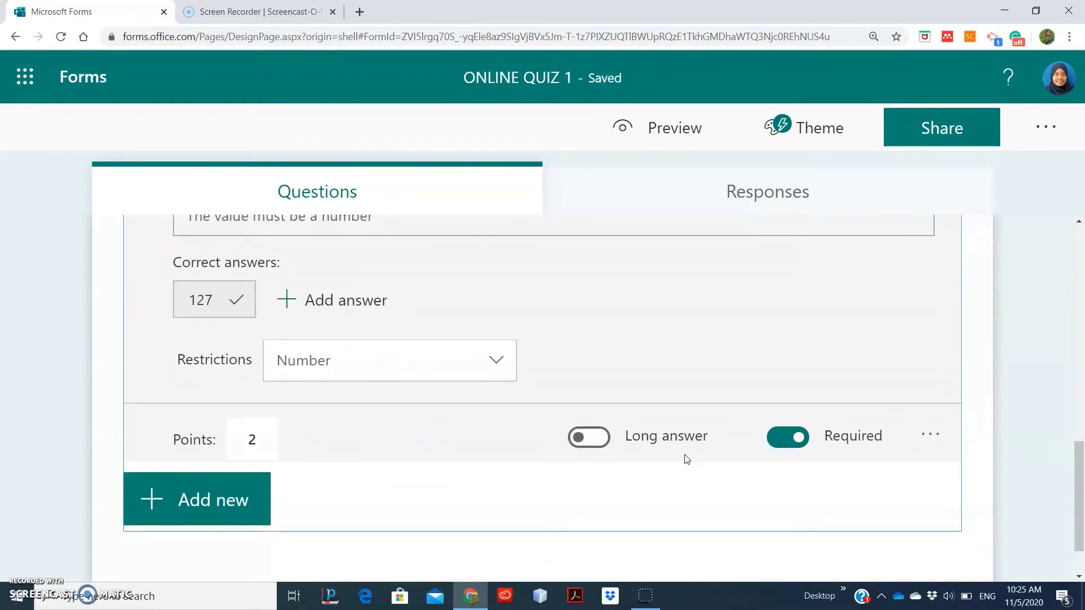
click(931, 433)
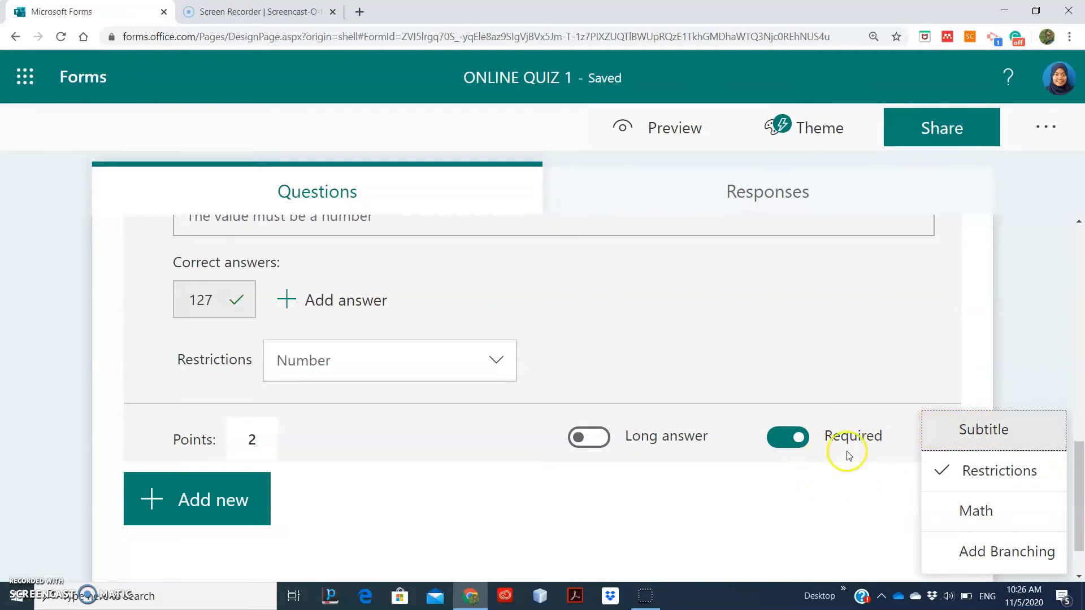
click(729, 478)
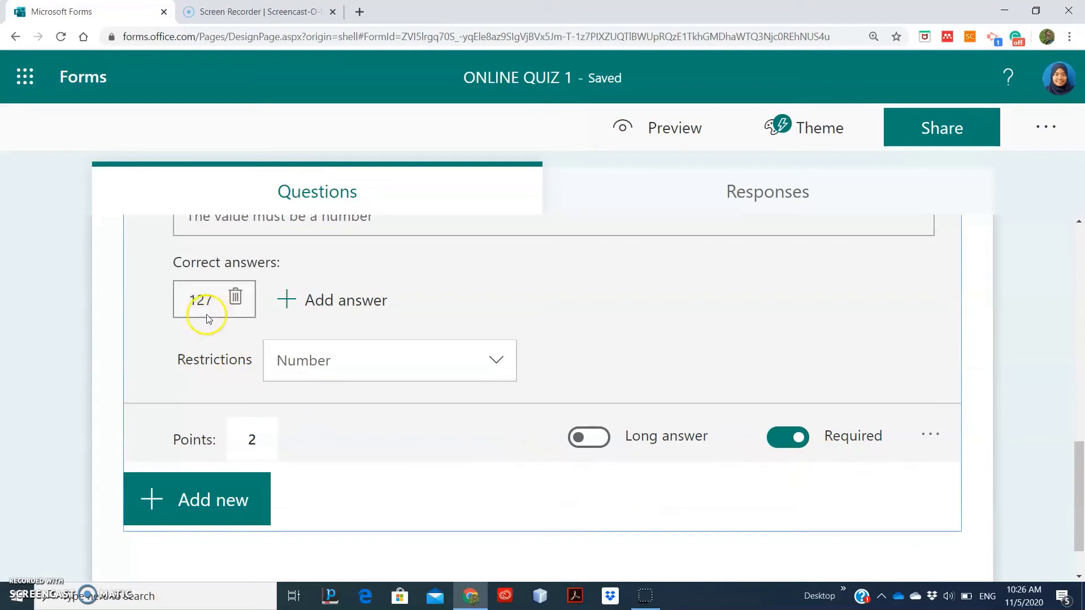
Step: Preview the quiz, test question 2's number restriction with the entries "re" and 0, and return to editing
click(683, 141)
scroll(426, 316, down, 4)
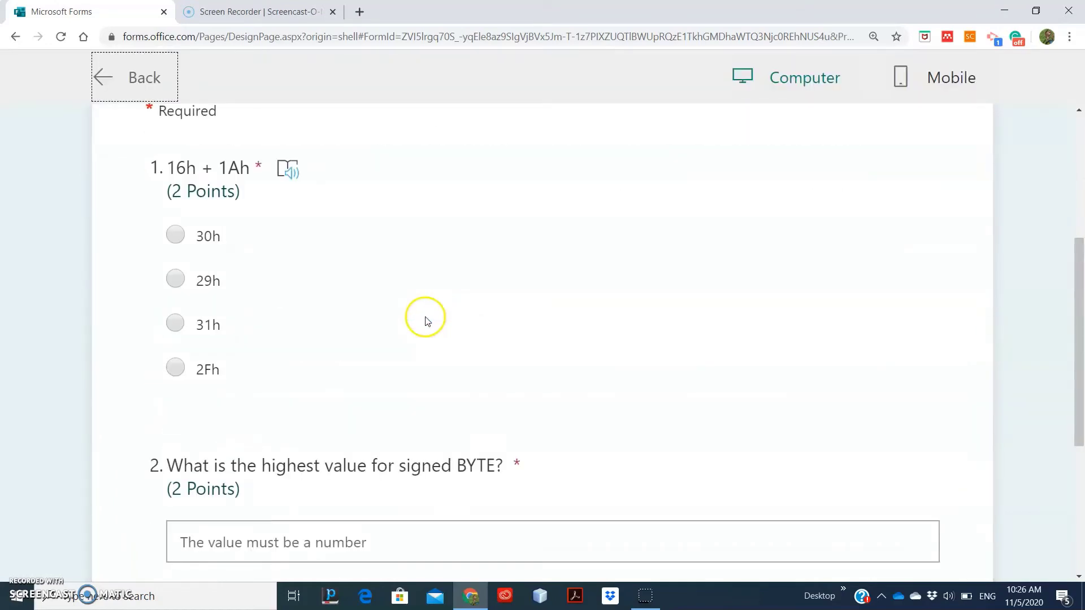
scroll(427, 321, down, 3)
click(391, 338)
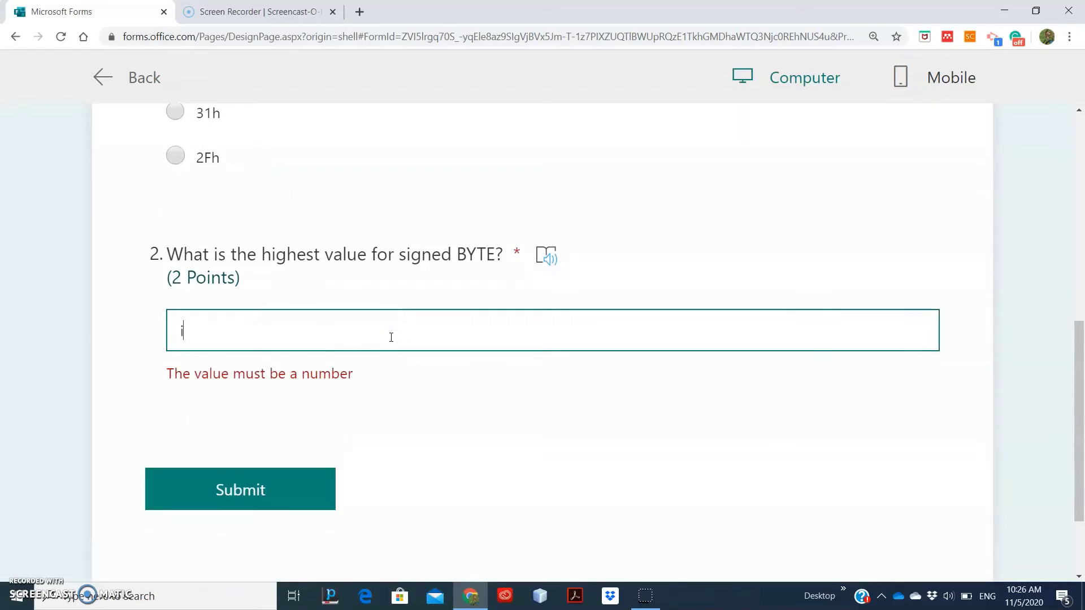
text(re)
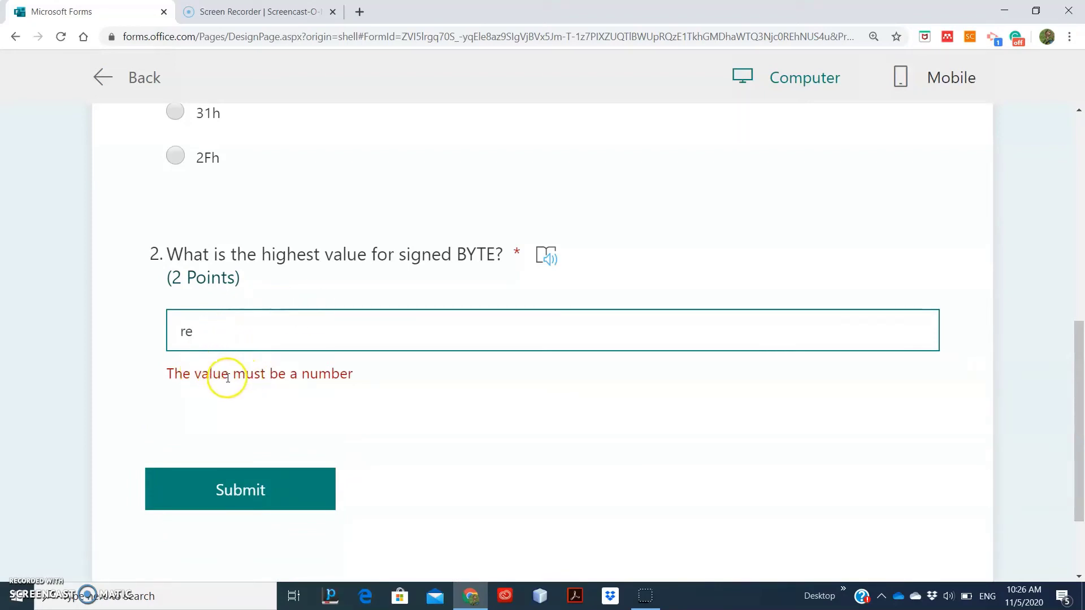
key(BackSpace)
key(BackSpace)
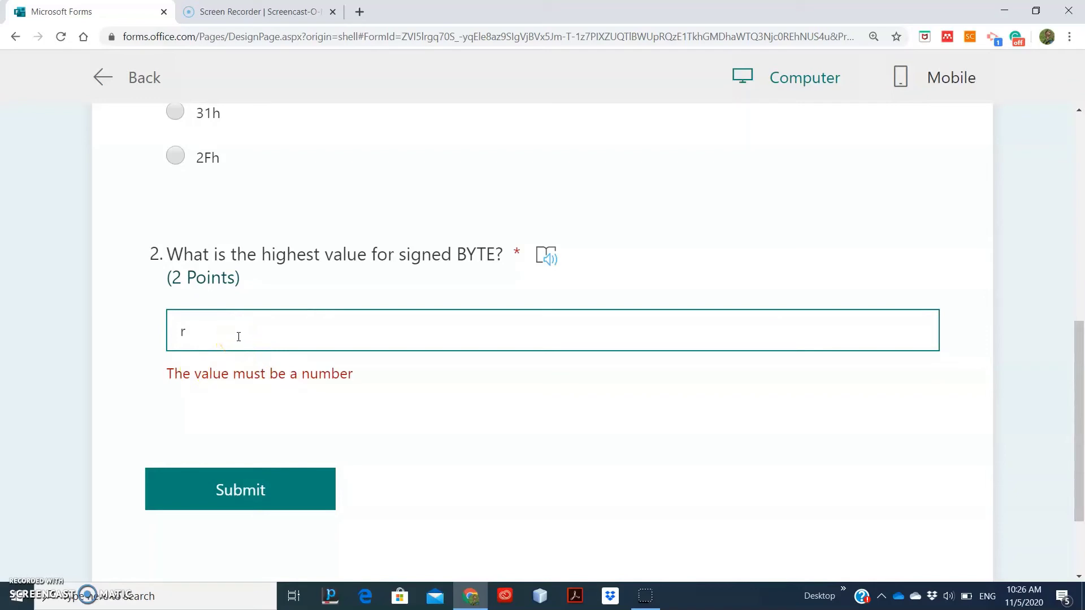
text(0)
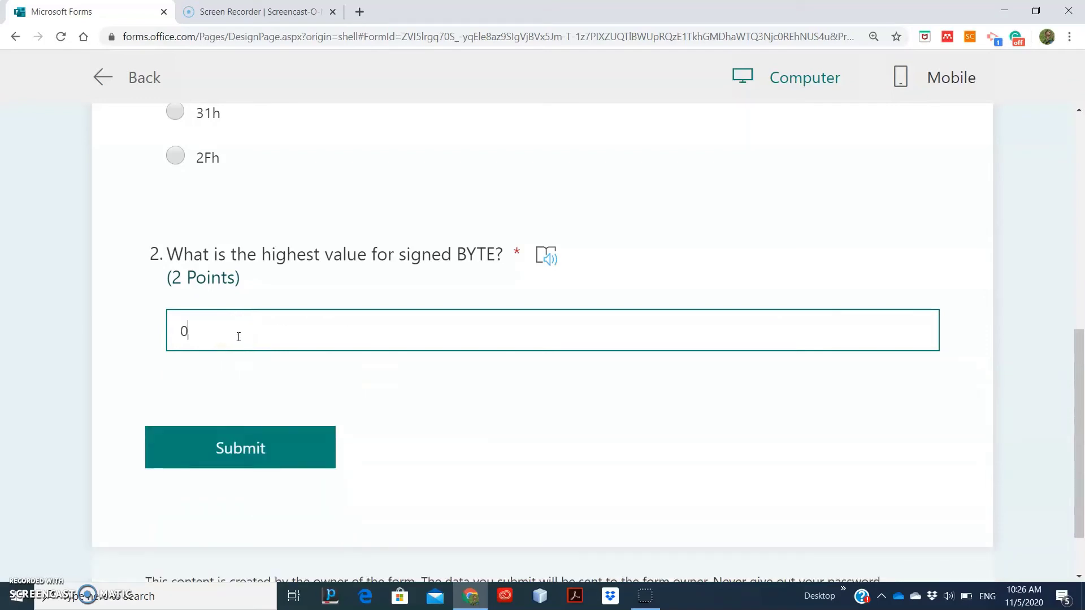
click(251, 337)
key(BackSpace)
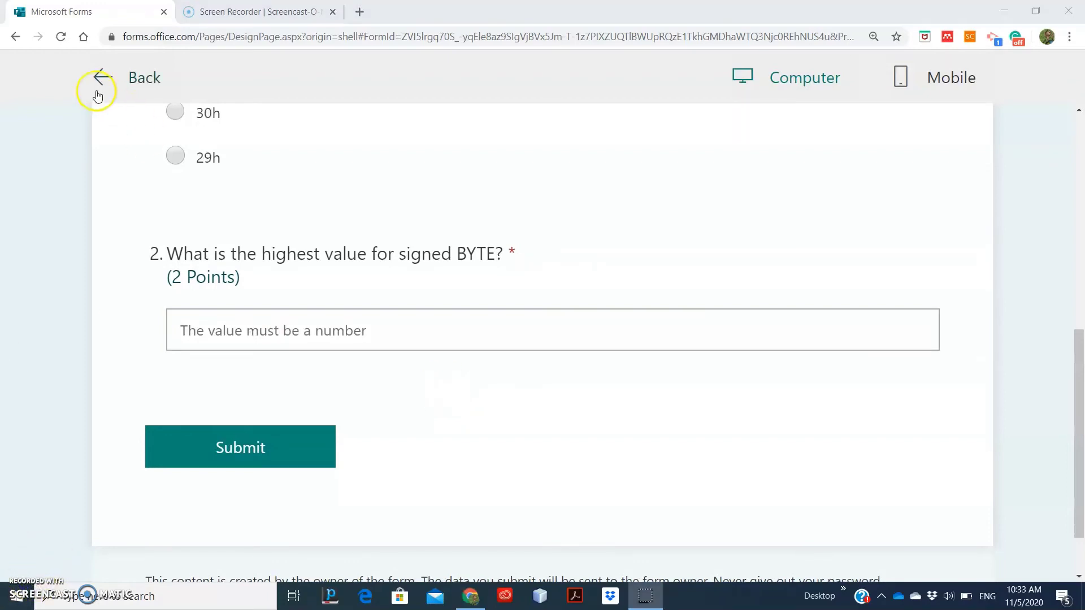
click(102, 78)
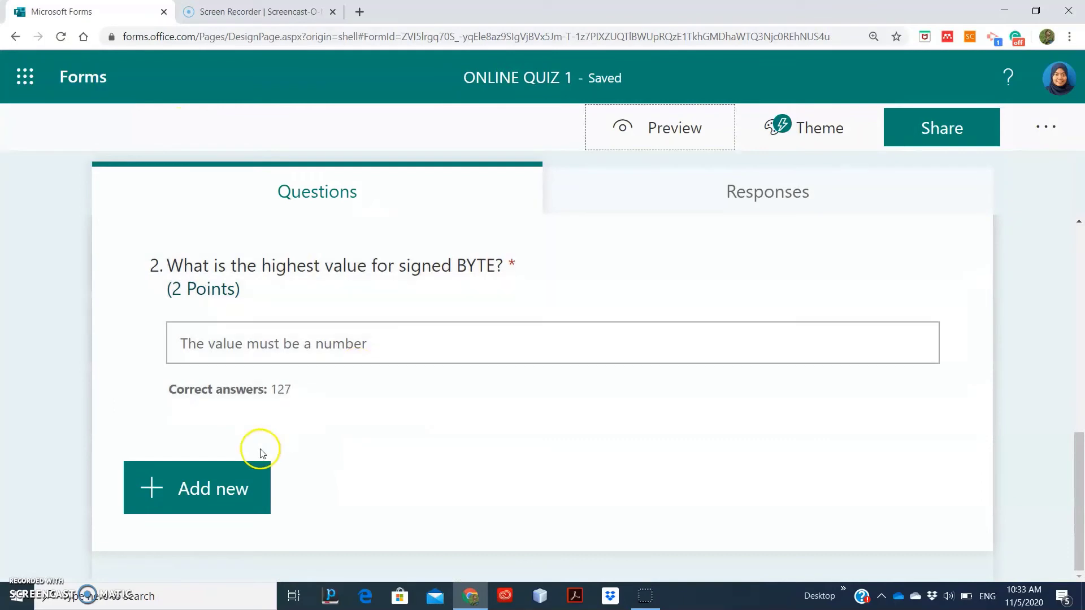
Step: Add a ranking question as question 3, reading "Arrange the letters in alphabetical order."
click(232, 490)
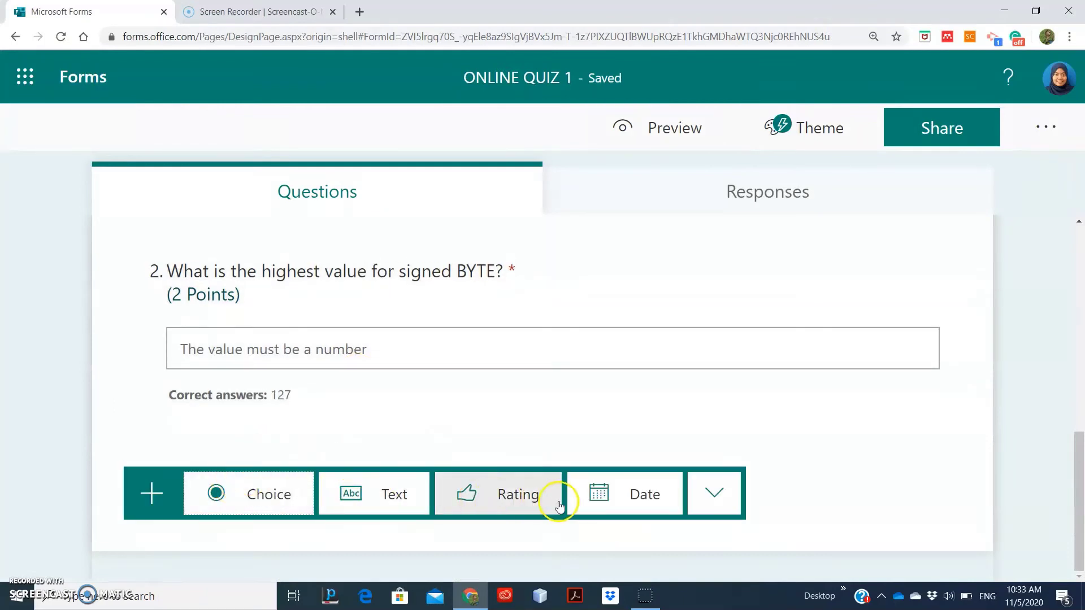
click(689, 497)
click(758, 385)
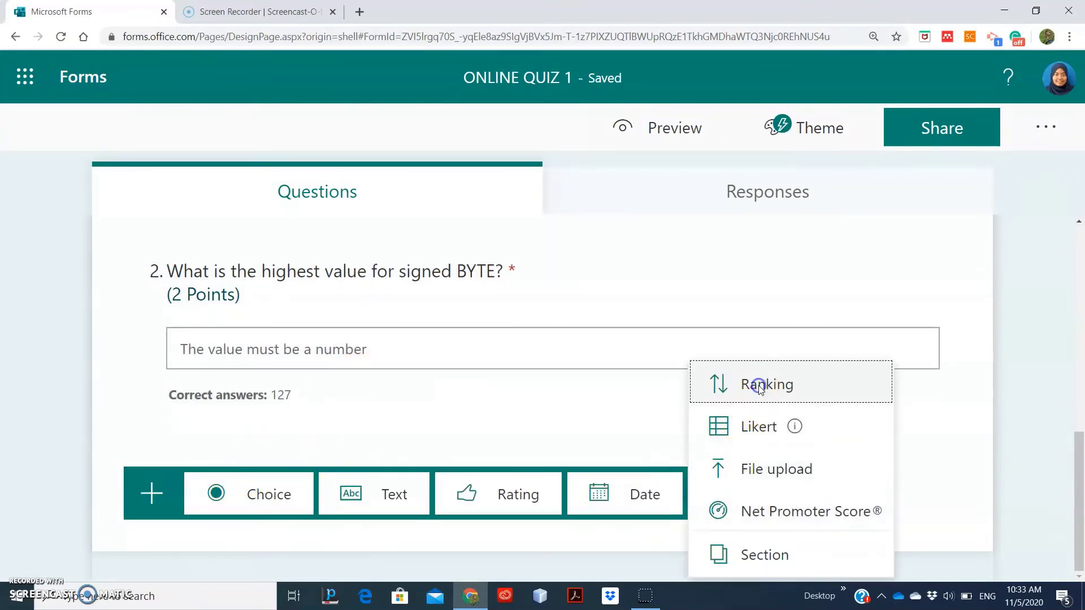
text(Arrange the letters in alphabetical order.)
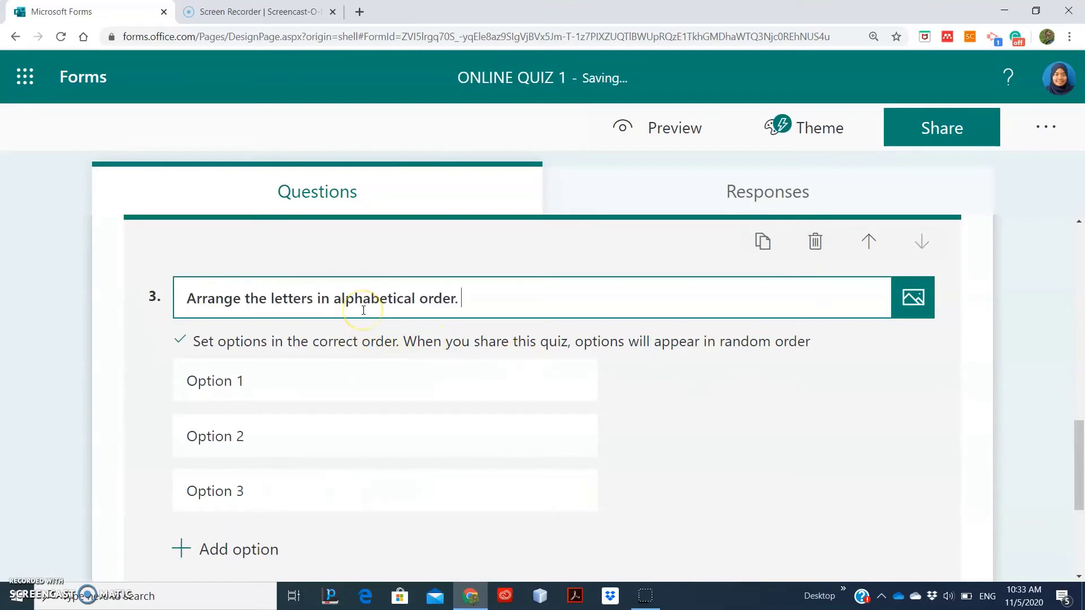
Step: Fill question 3's options in the correct order with A, B, C and D, adding a fourth option
click(235, 381)
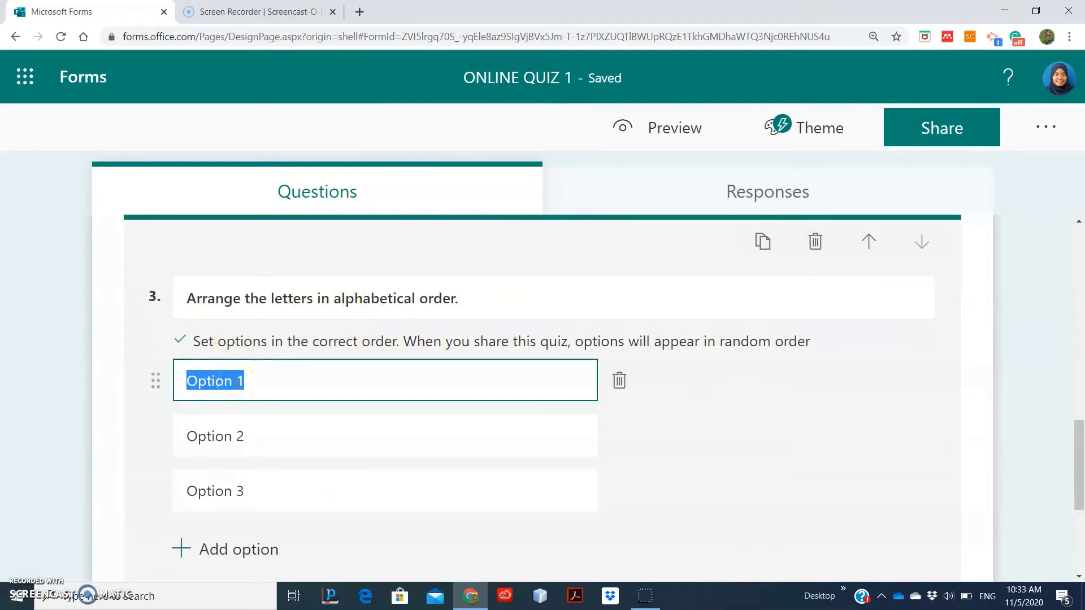
text(A)
click(242, 435)
text(B)
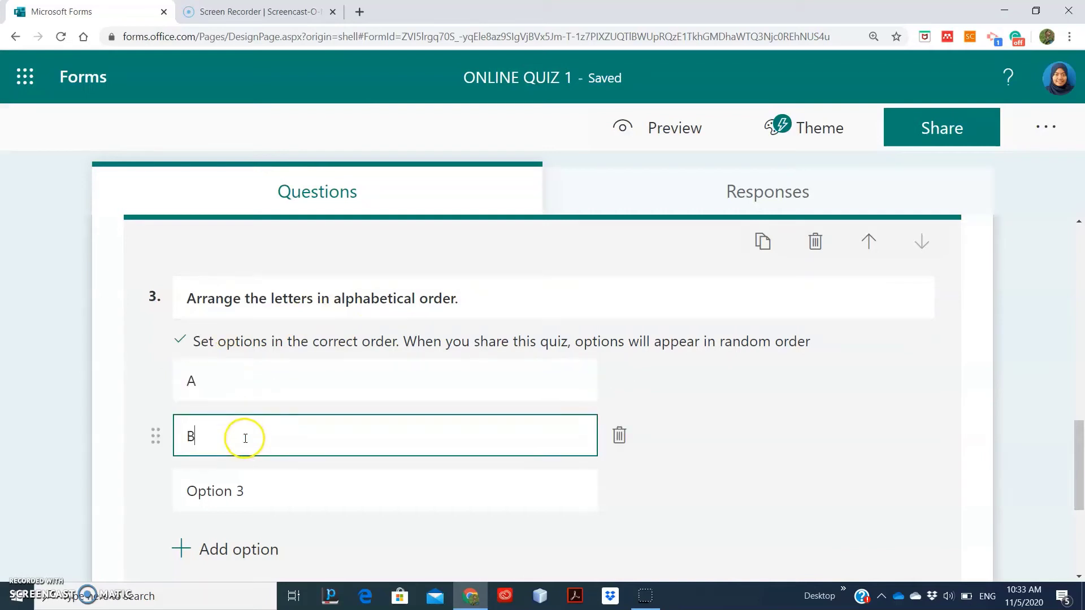
click(240, 490)
text(B)
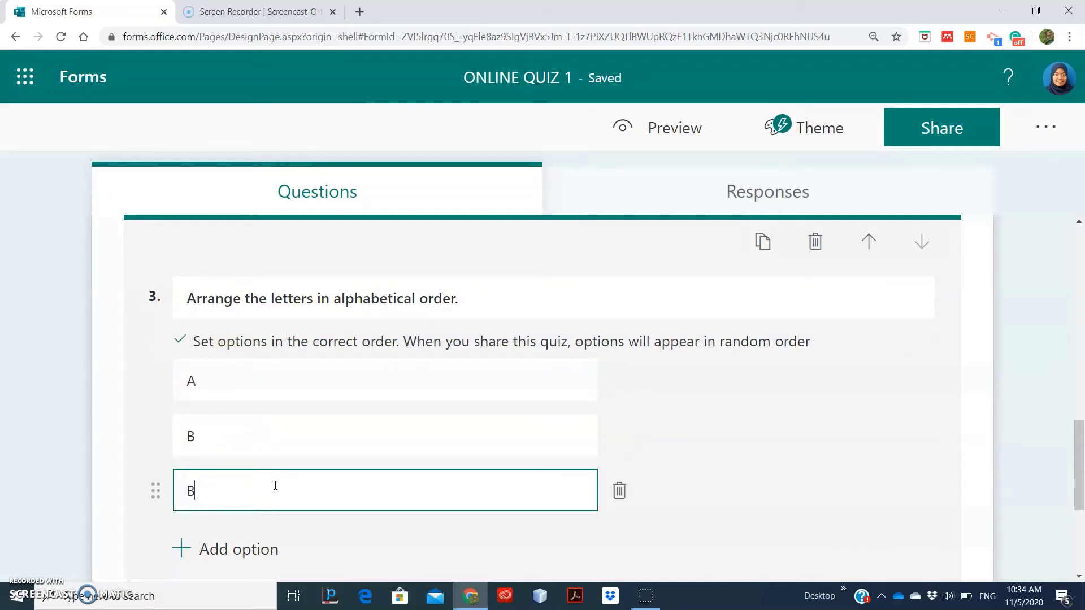
scroll(236, 400, down, 2)
click(236, 400)
click(187, 406)
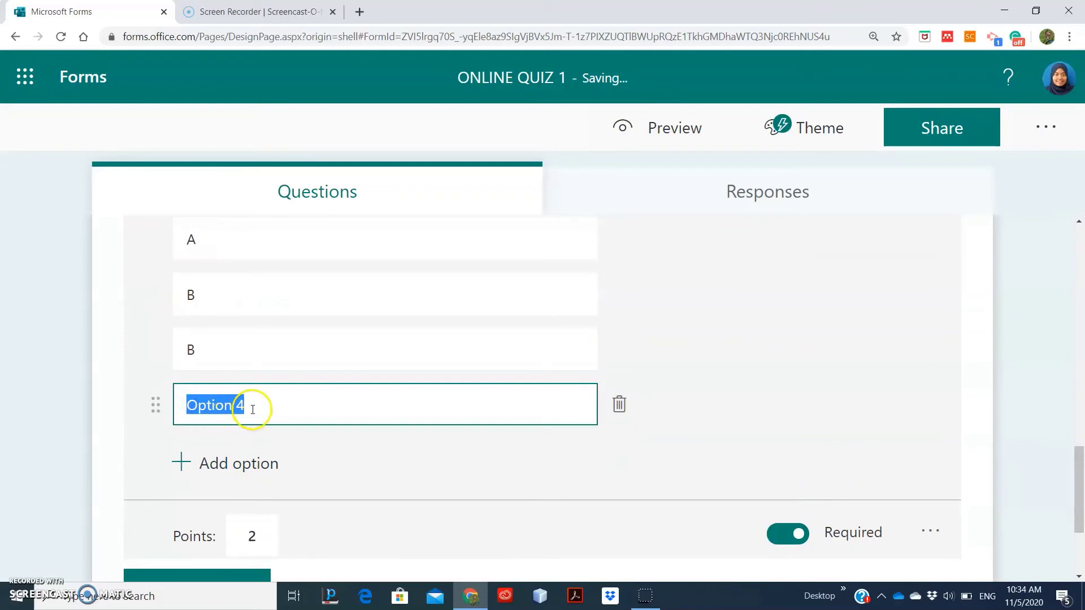
text(D)
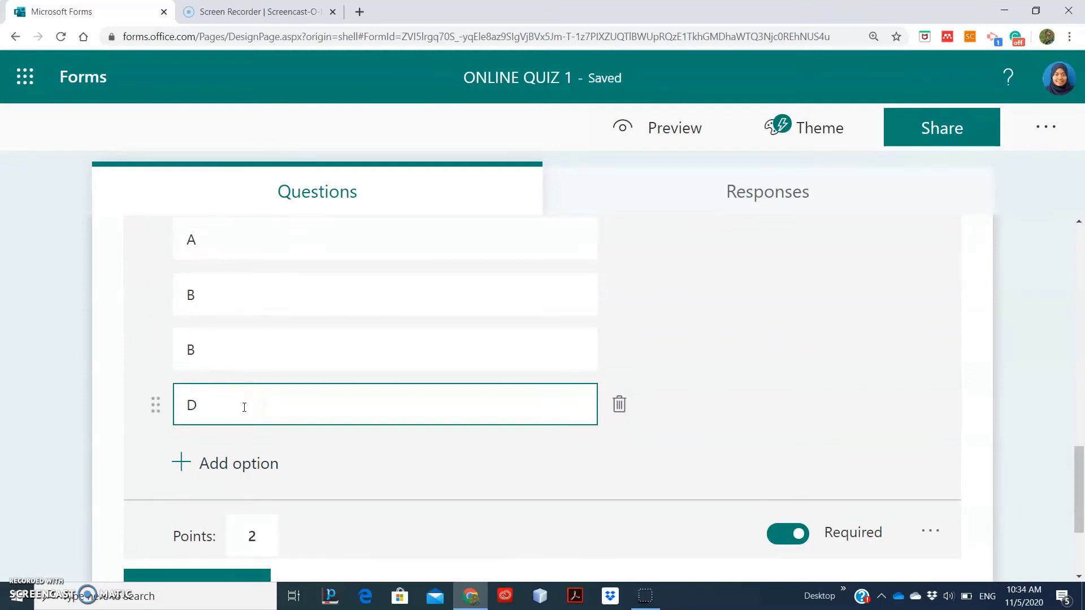
scroll(243, 405, down, 1)
scroll(254, 464, up, 4)
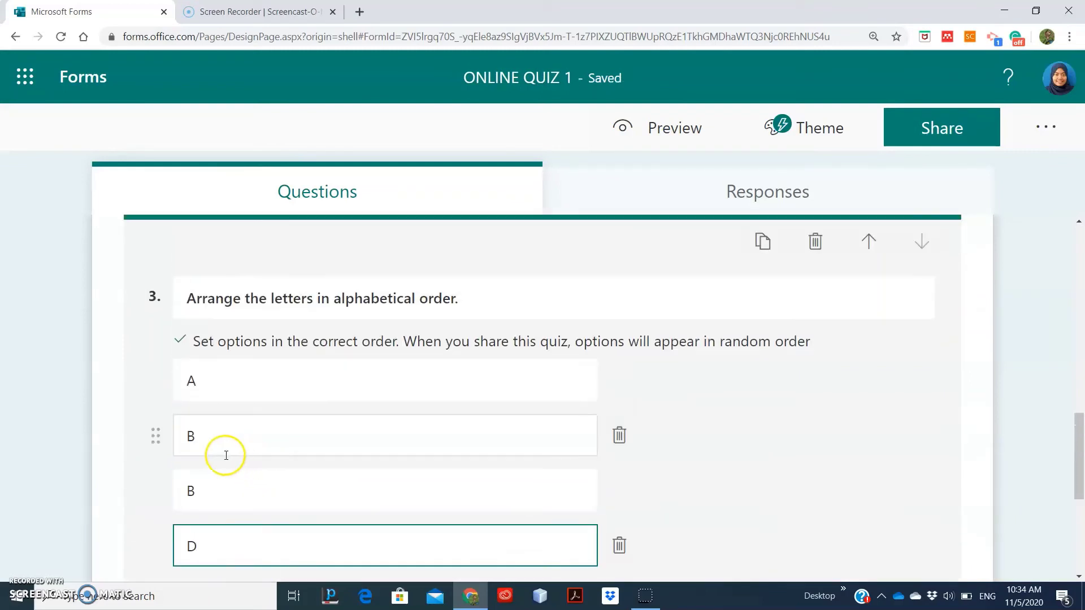
double_click(190, 490)
text(C)
Step: Set the points for question 3 to 4
scroll(305, 514, down, 3)
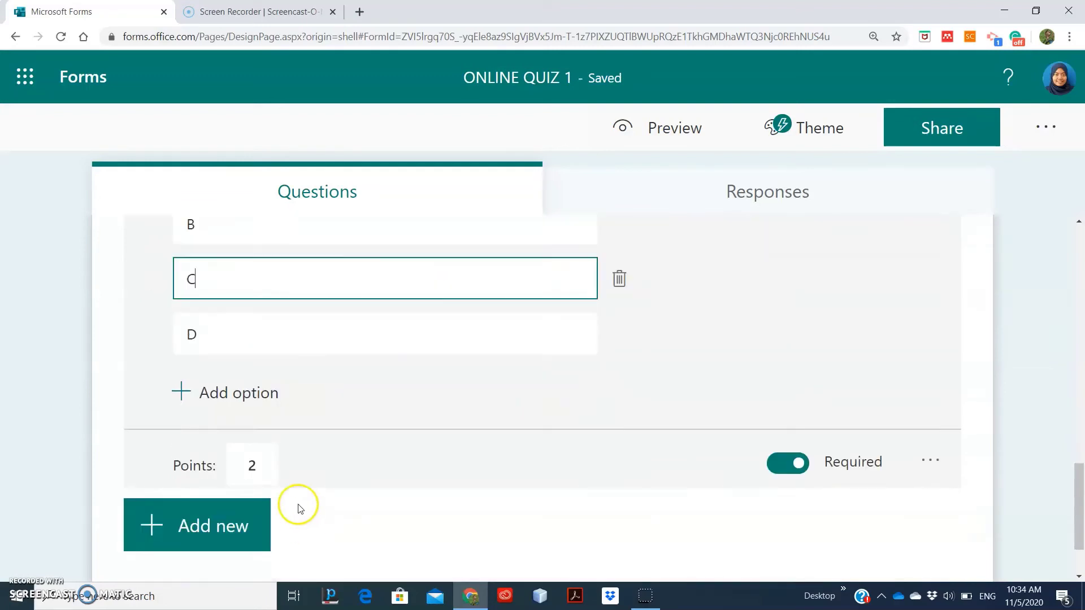
click(254, 465)
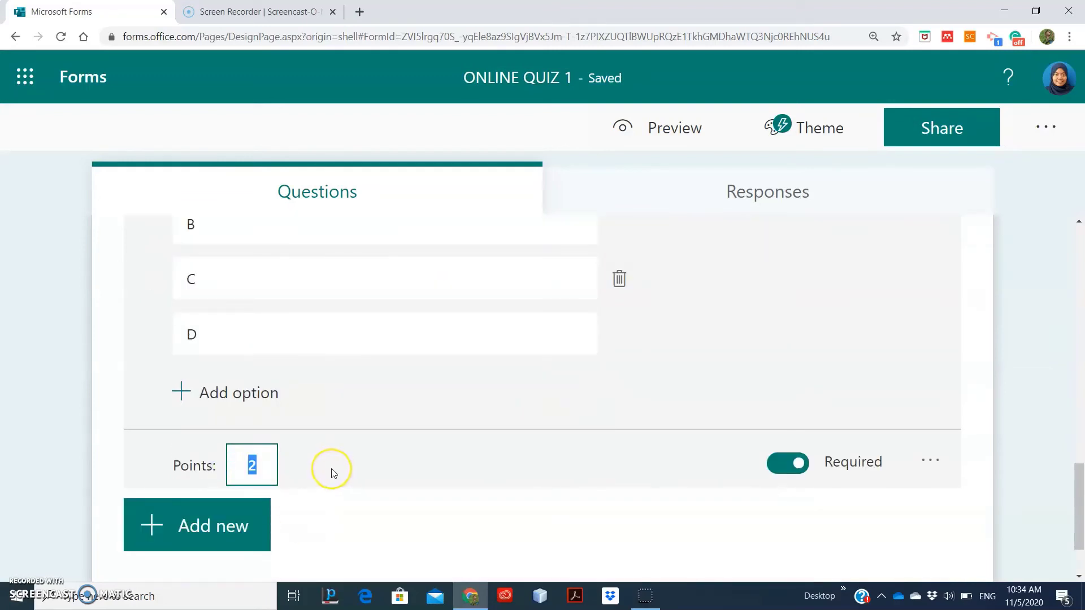
text(4)
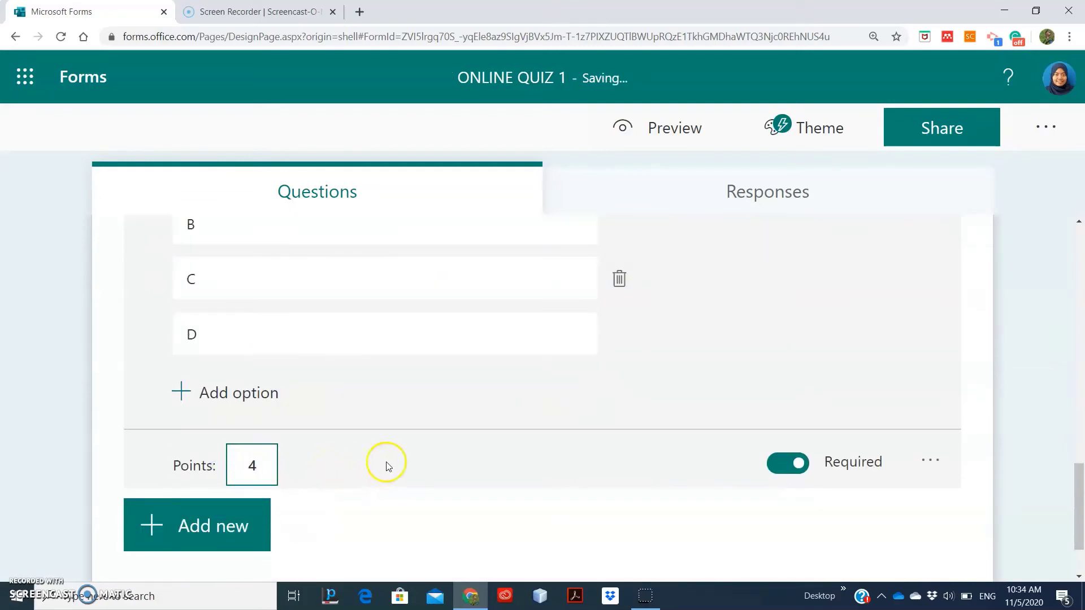
scroll(534, 456, up, 4)
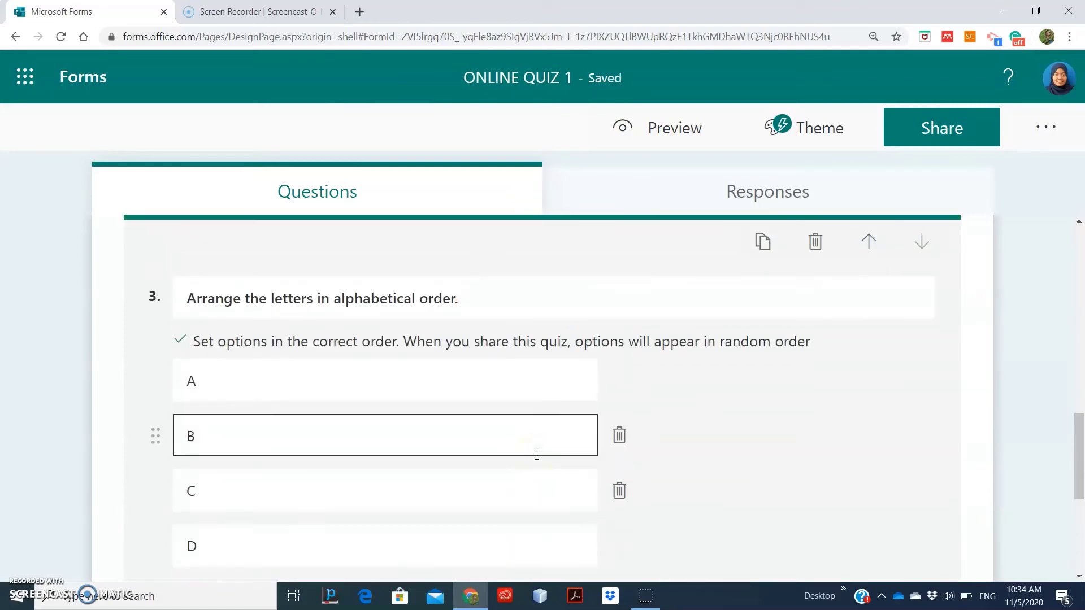
scroll(537, 456, down, 4)
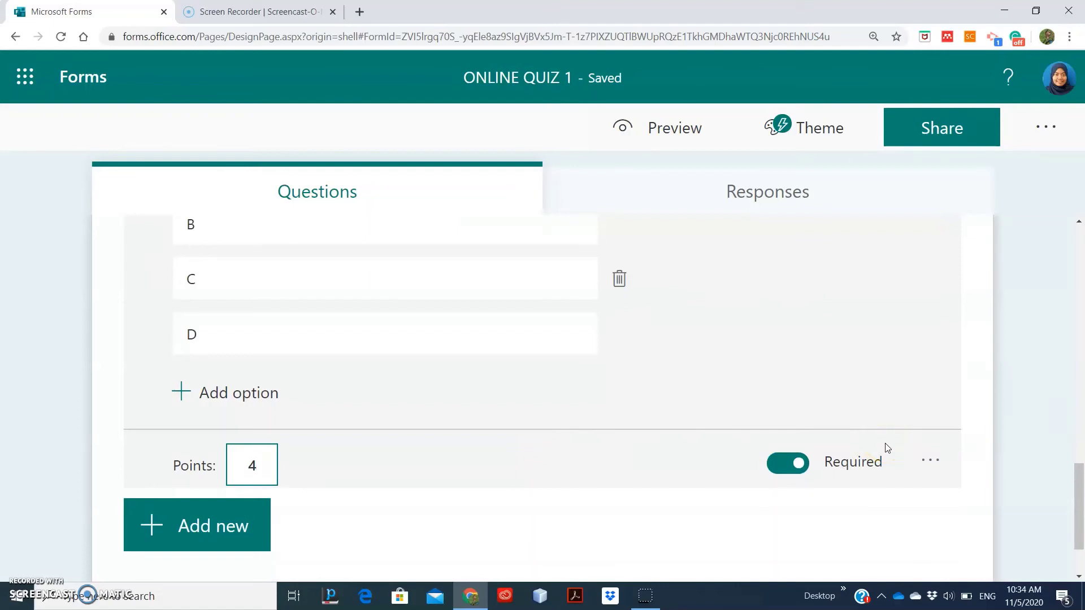
scroll(874, 404, up, 3)
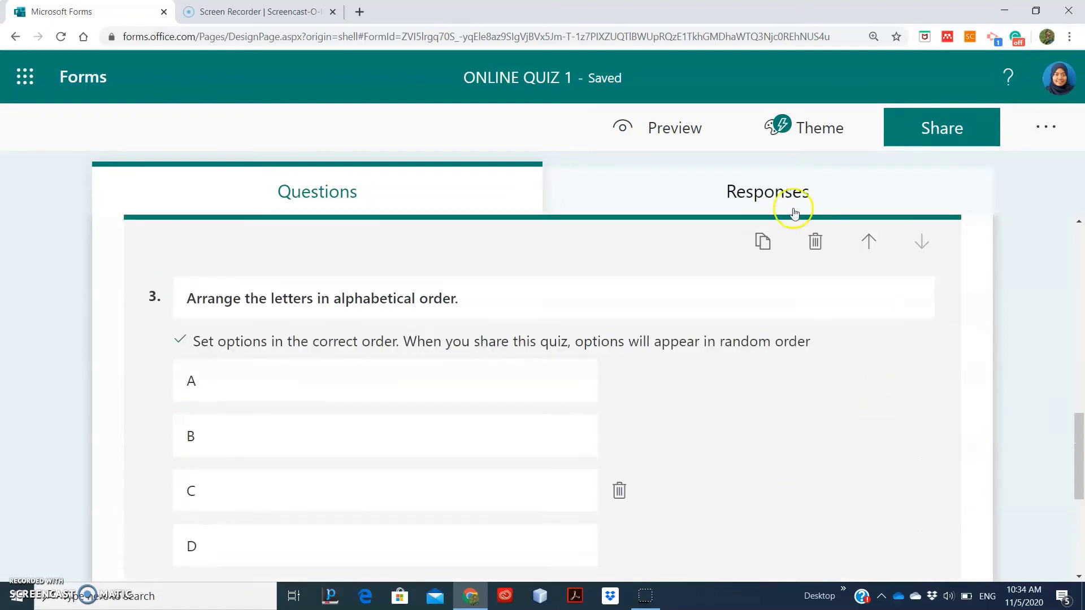
Step: Preview the quiz, test question 3 by ranking the letters in the order A, B, C, D, and return to editing
click(672, 131)
scroll(404, 341, down, 8)
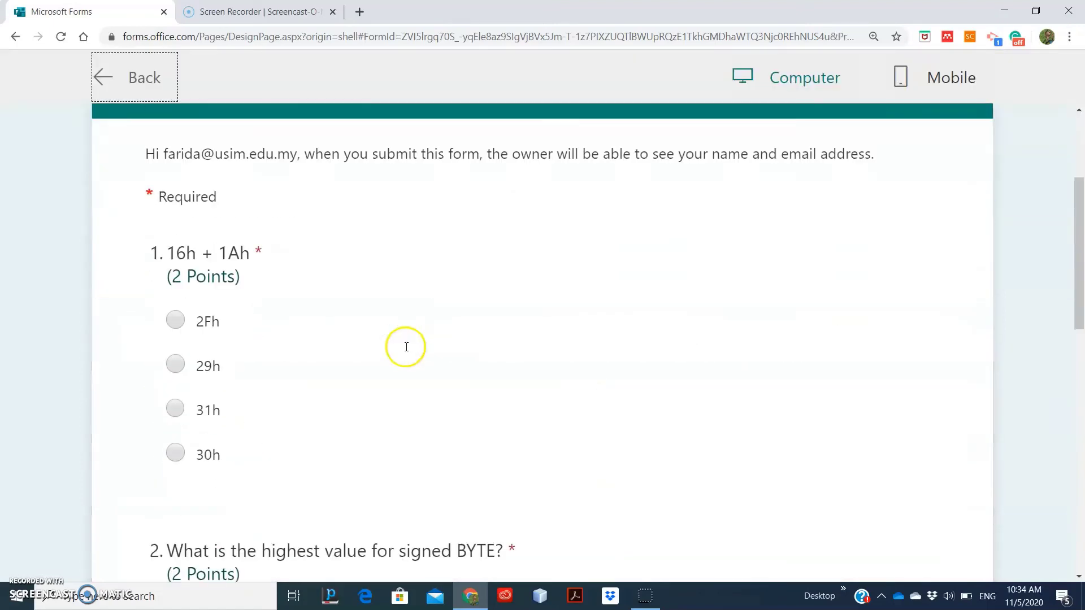
scroll(405, 353, down, 5)
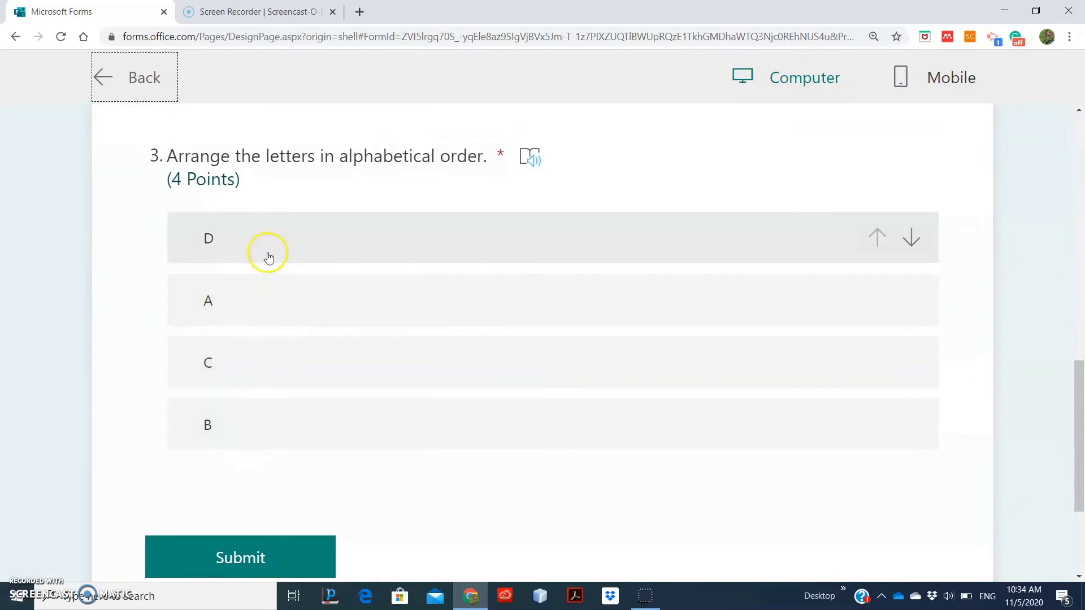
drag(247, 307, 252, 235)
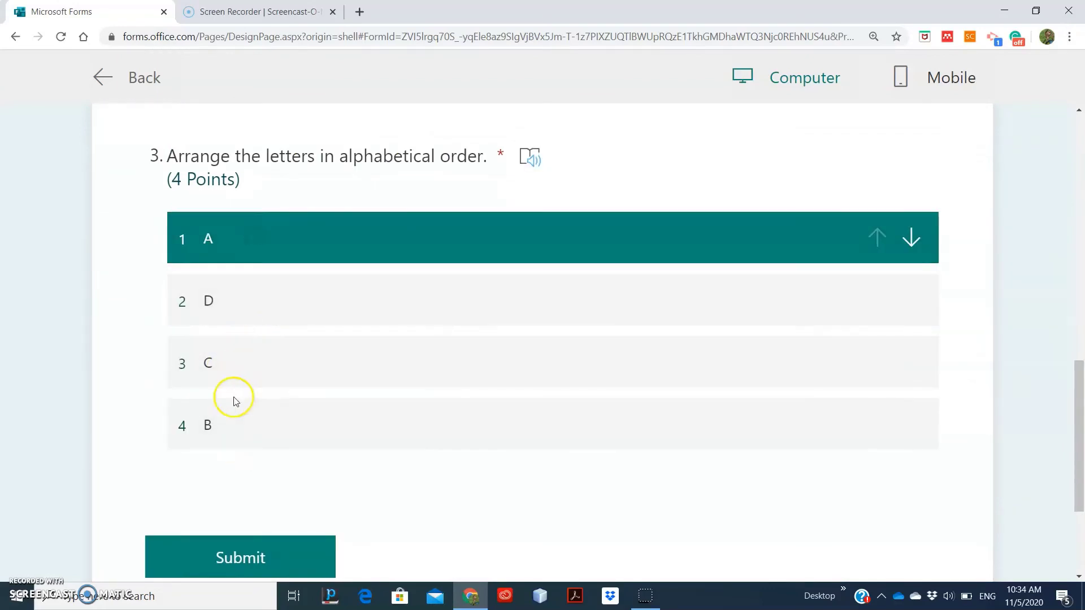
click(233, 425)
drag(233, 425, 242, 312)
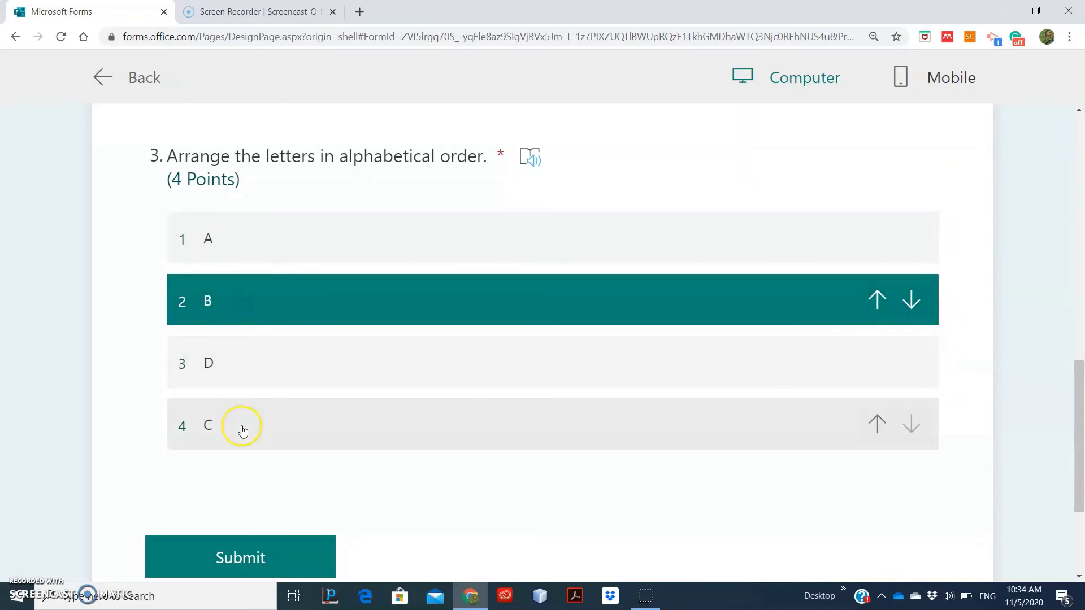
drag(243, 426, 254, 375)
scroll(260, 354, up, 3)
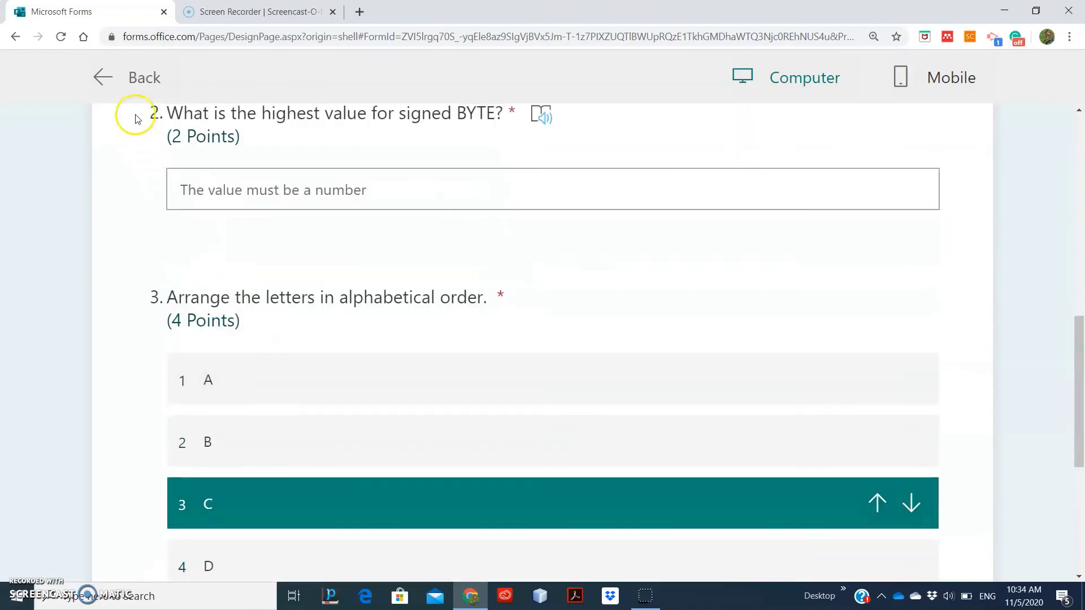
click(116, 86)
Step: Examine the additional question types available for a new question below question 3, without adding one
scroll(499, 345, down, 5)
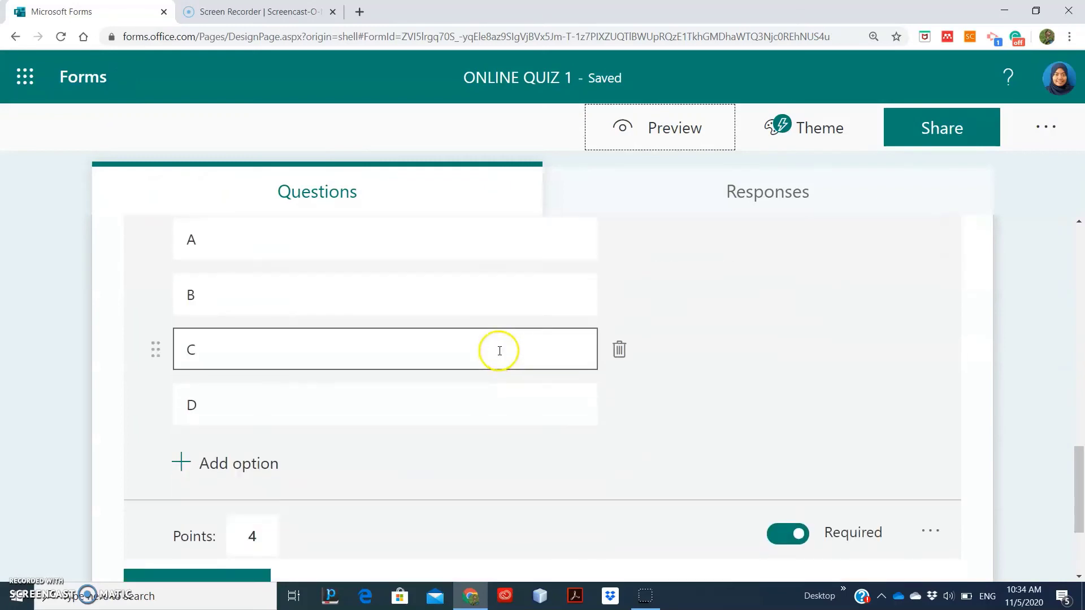
click(240, 442)
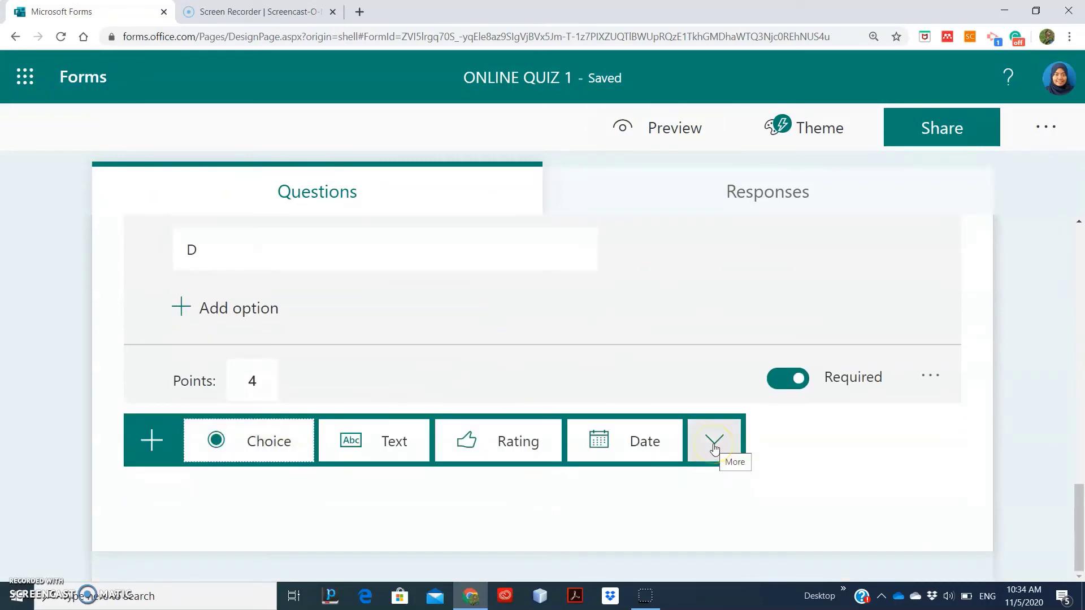
click(714, 448)
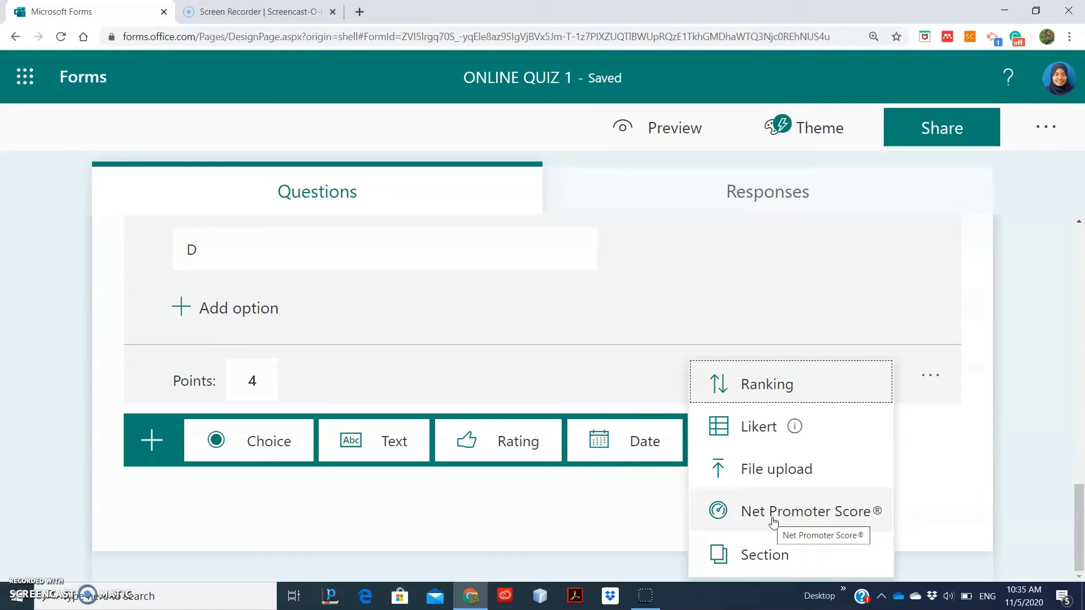
click(490, 512)
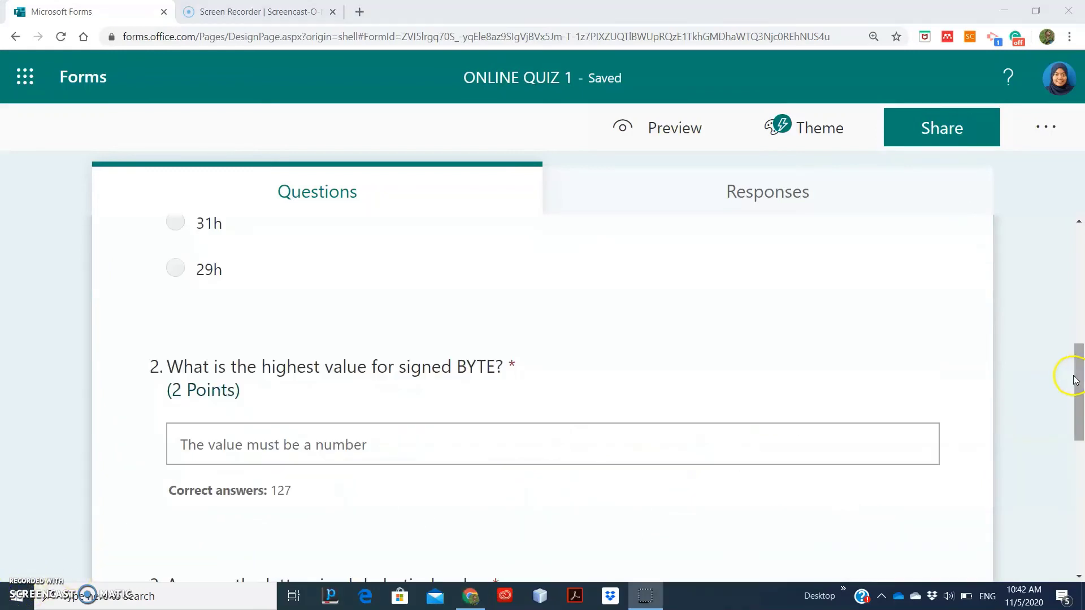
Step: Apply the suggested theme with the open book and blue pencil background to the quiz
scroll(1076, 376, up, 1)
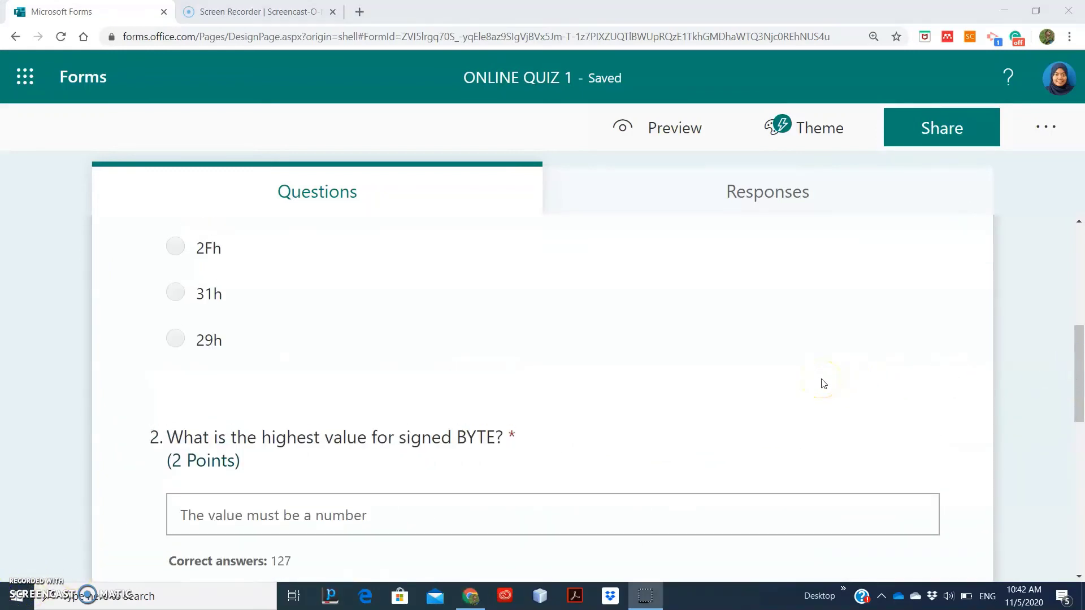
scroll(822, 383, up, 5)
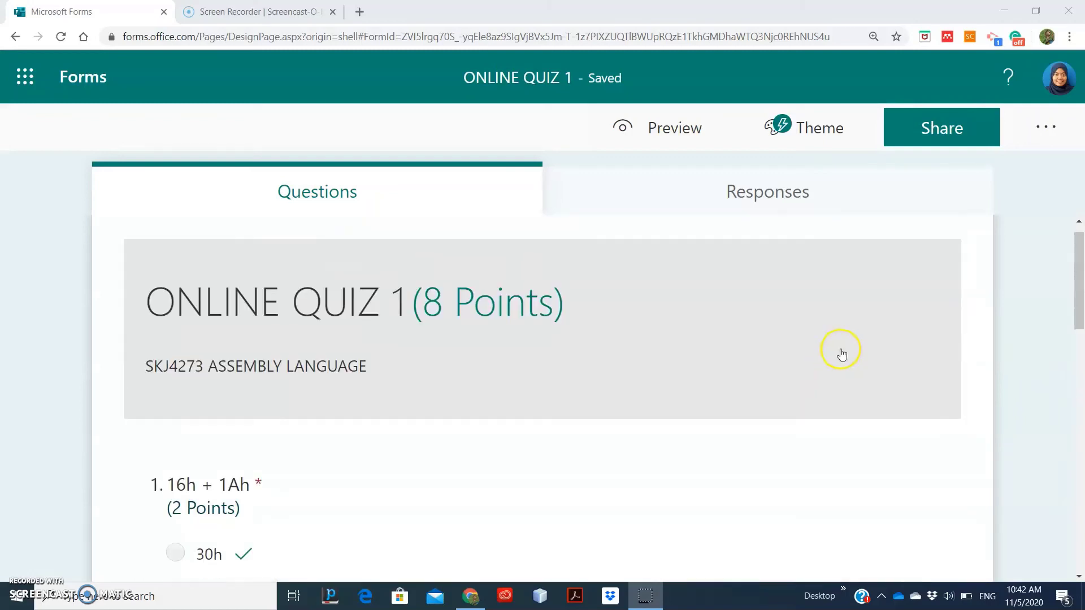
click(799, 126)
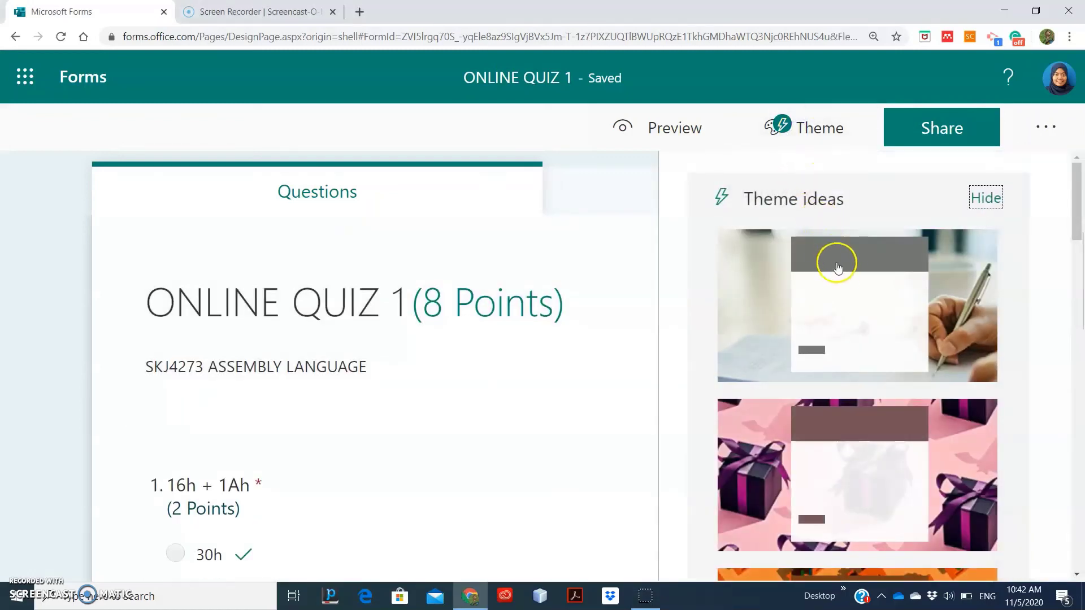
scroll(841, 282, down, 6)
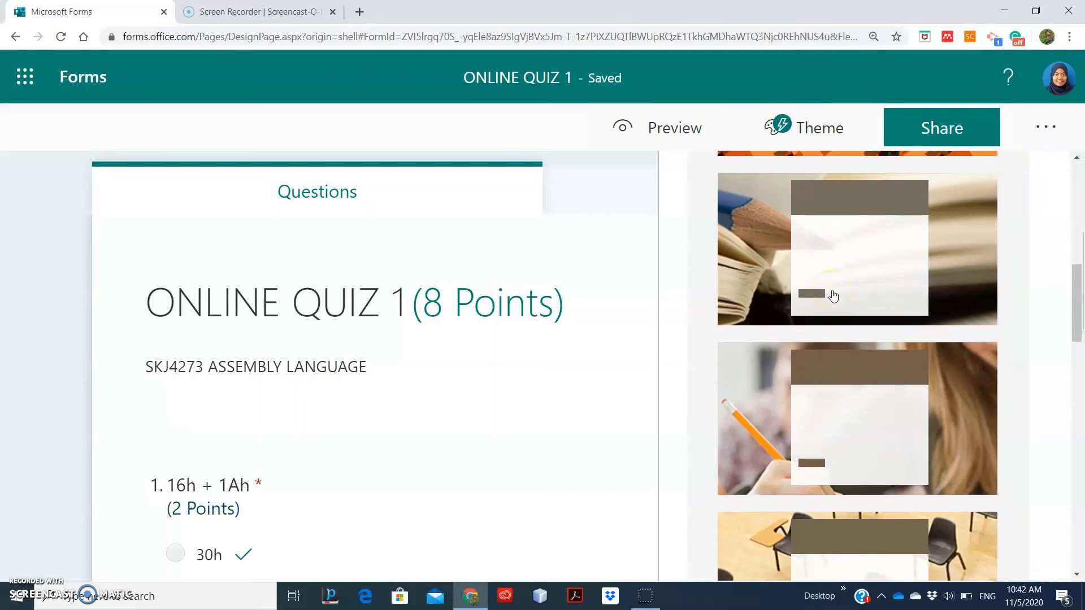
scroll(830, 291, up, 3)
scroll(828, 288, down, 5)
click(858, 342)
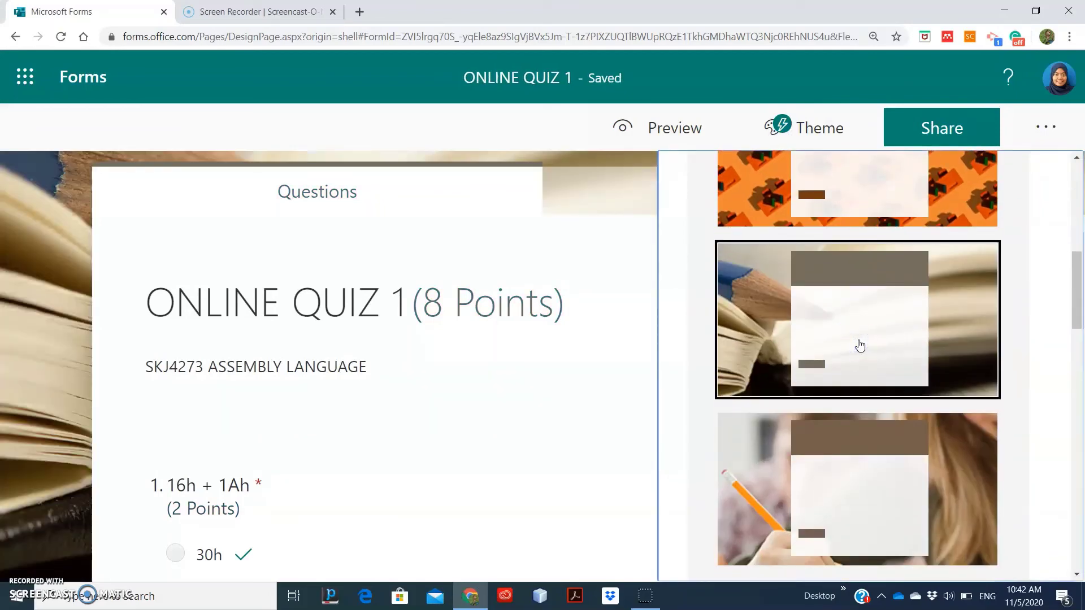
click(19, 269)
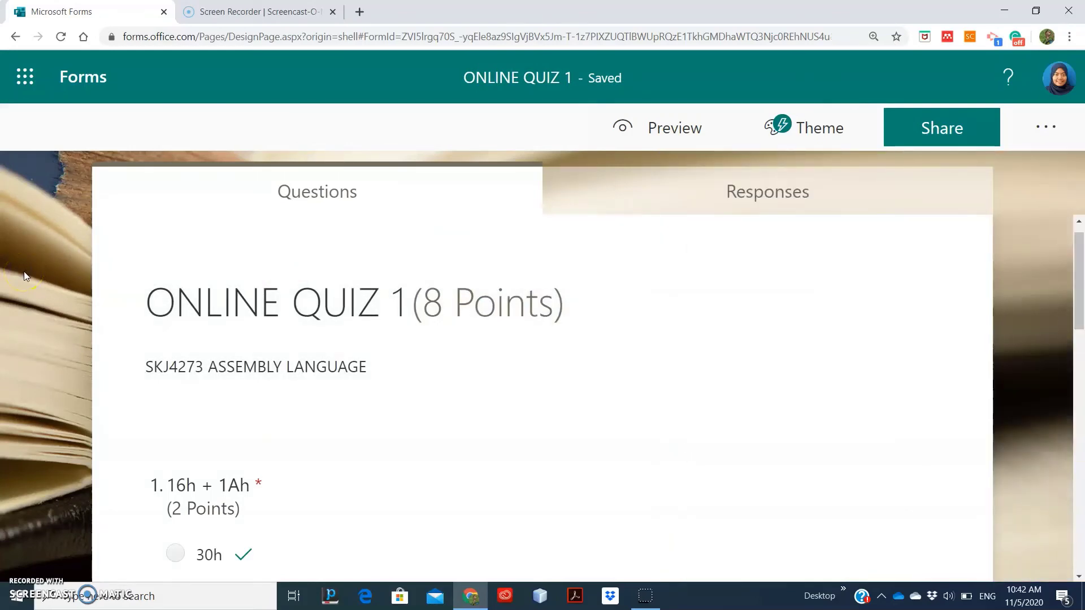
Step: Add a new section after question 3 and title it "Section A", leaving its description blank
scroll(25, 283, down, 15)
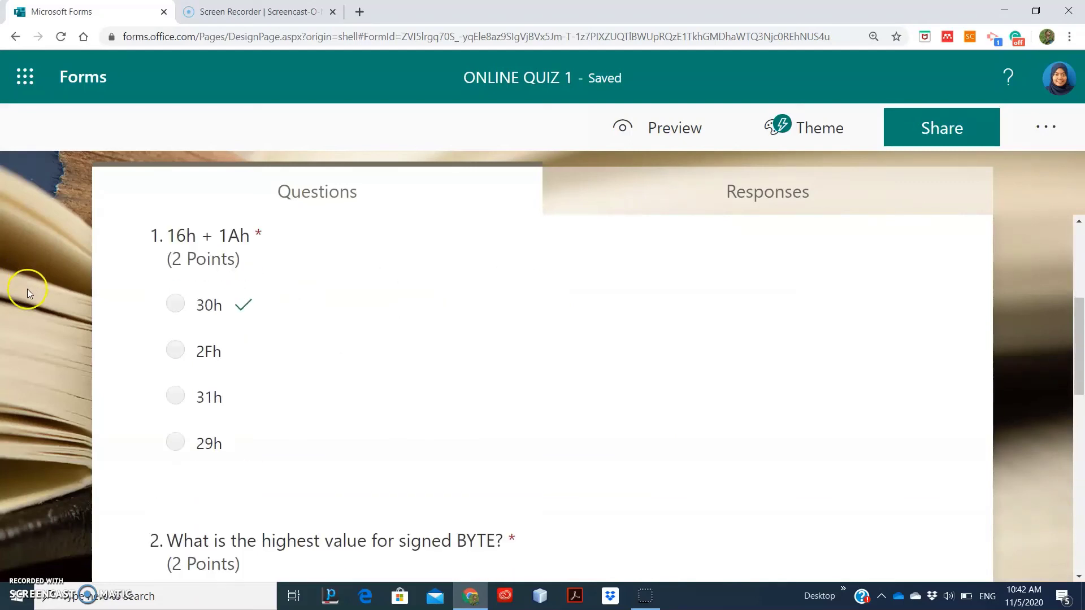
scroll(28, 292, down, 2)
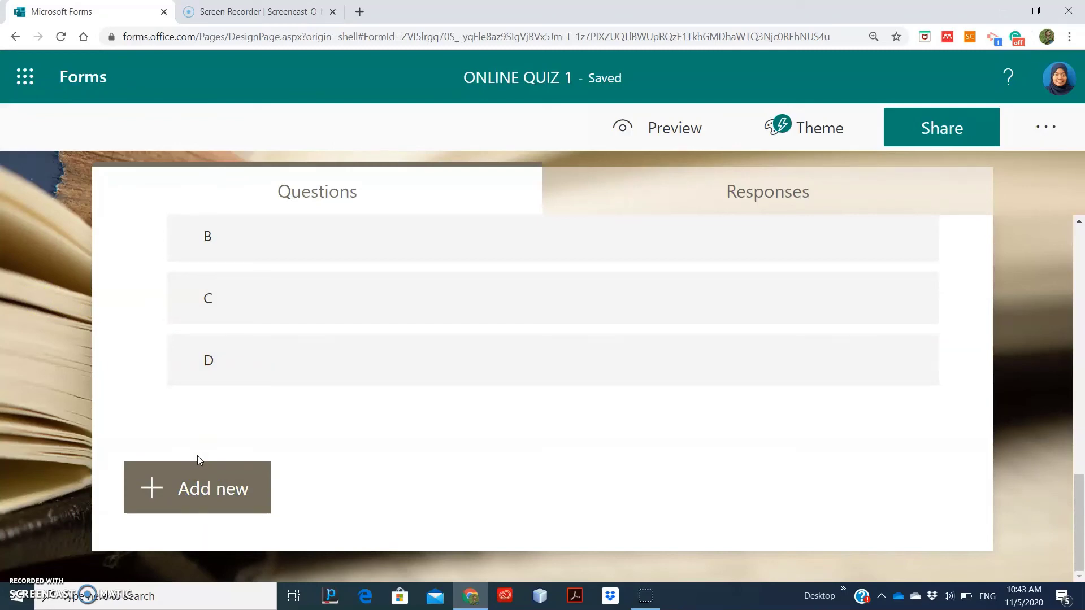
click(204, 490)
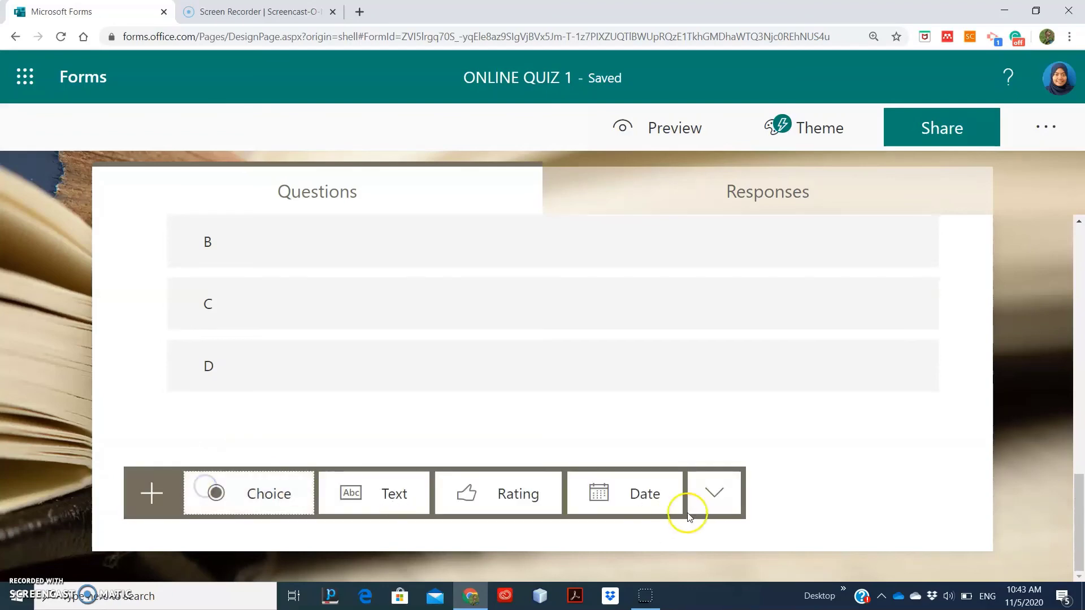
click(711, 496)
click(759, 554)
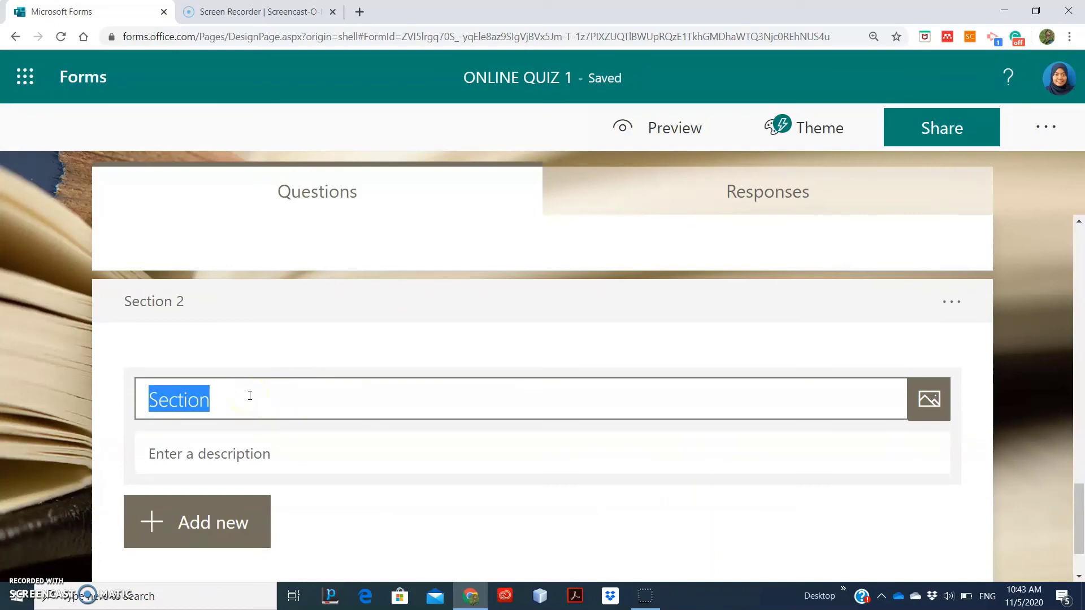
text(Se)
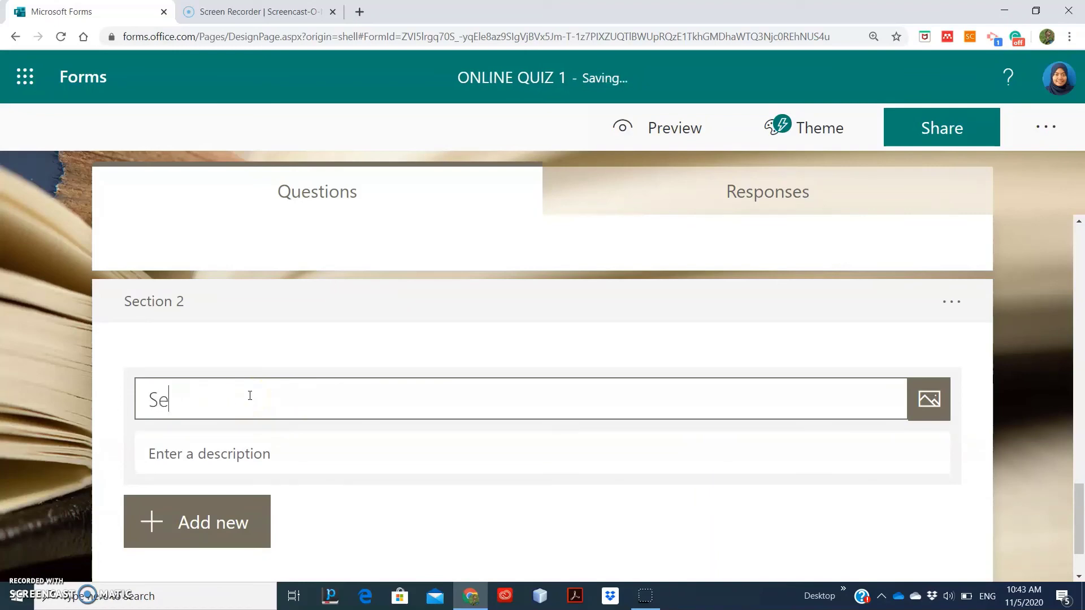
text(ction A)
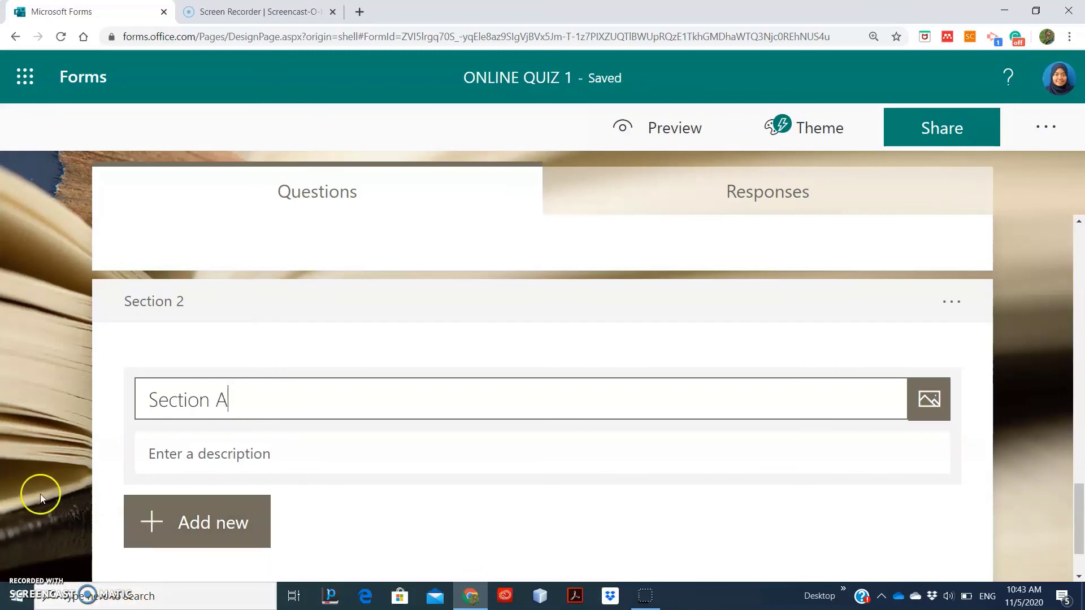
click(865, 463)
click(1008, 452)
Step: Move question 3, the alphabetical ranking question, down into the section titled "Section A"
scroll(621, 446, up, 4)
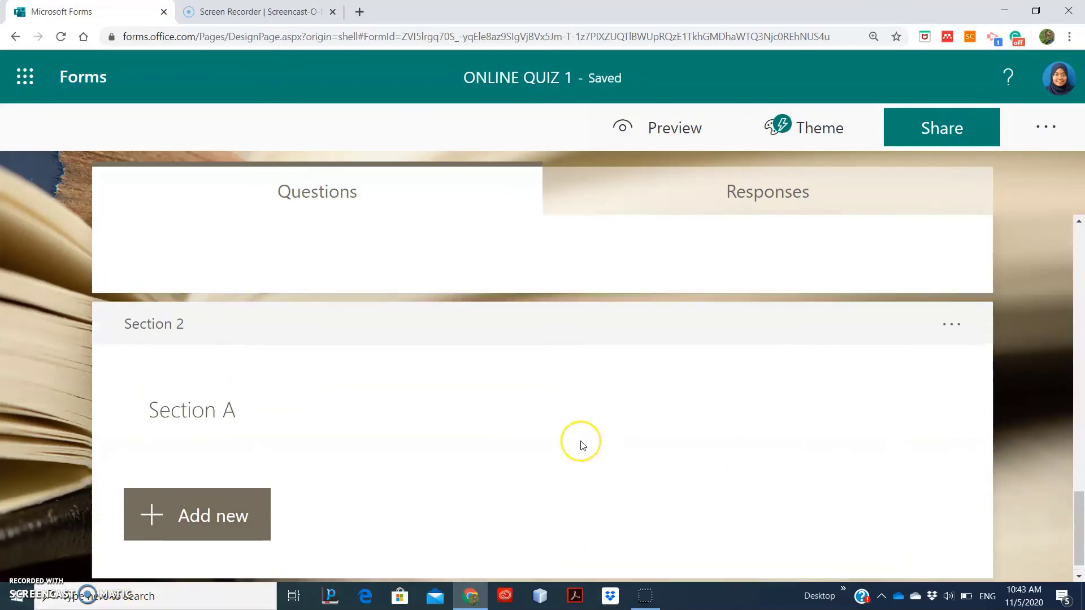
scroll(582, 446, up, 7)
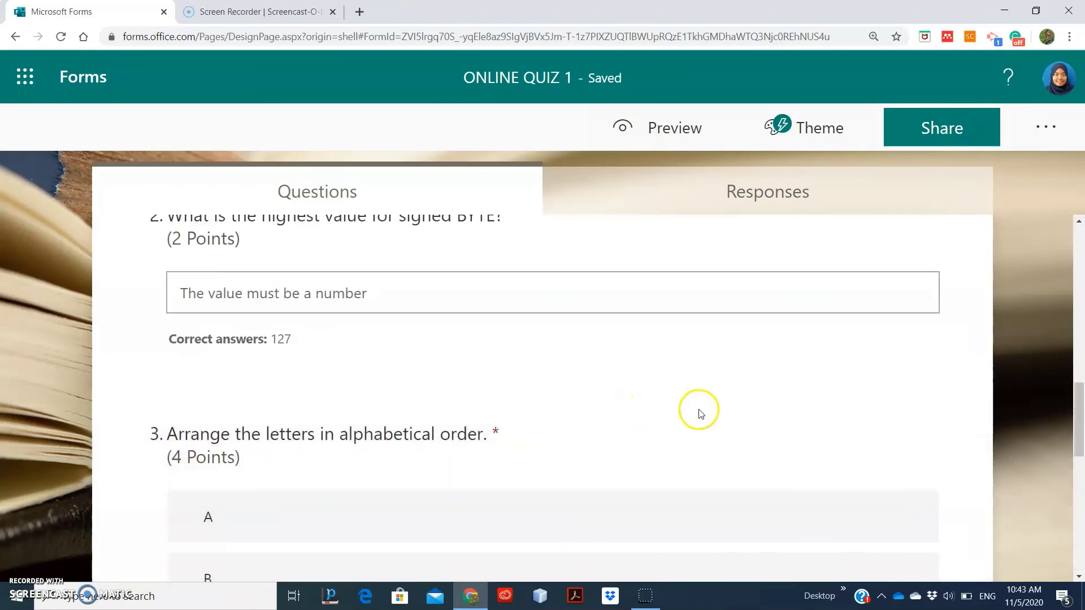
scroll(734, 395, down, 3)
scroll(811, 475, down, 3)
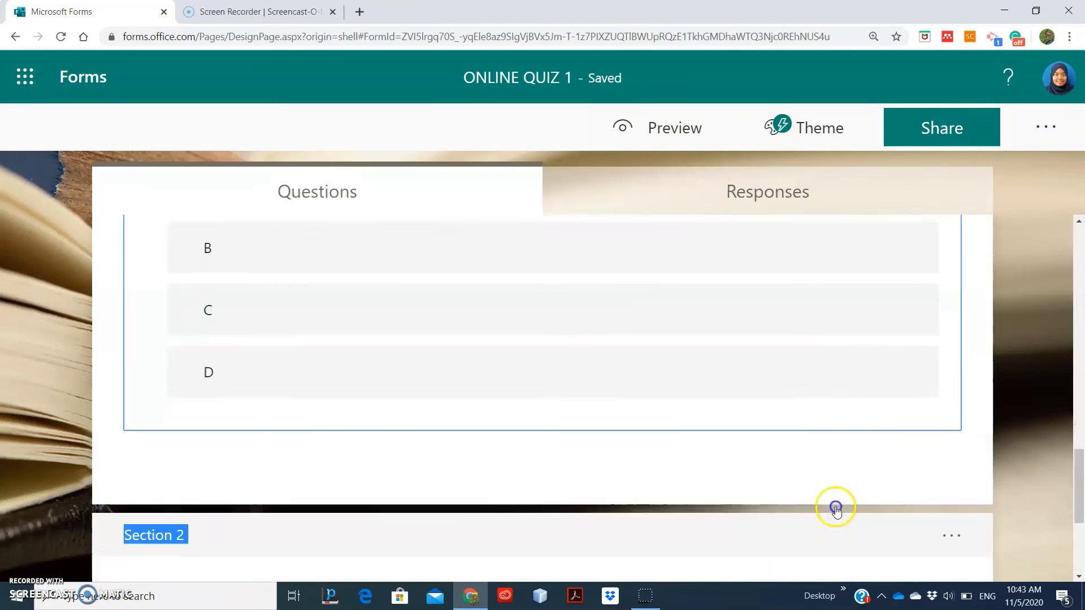
click(835, 506)
scroll(872, 313, up, 4)
click(908, 387)
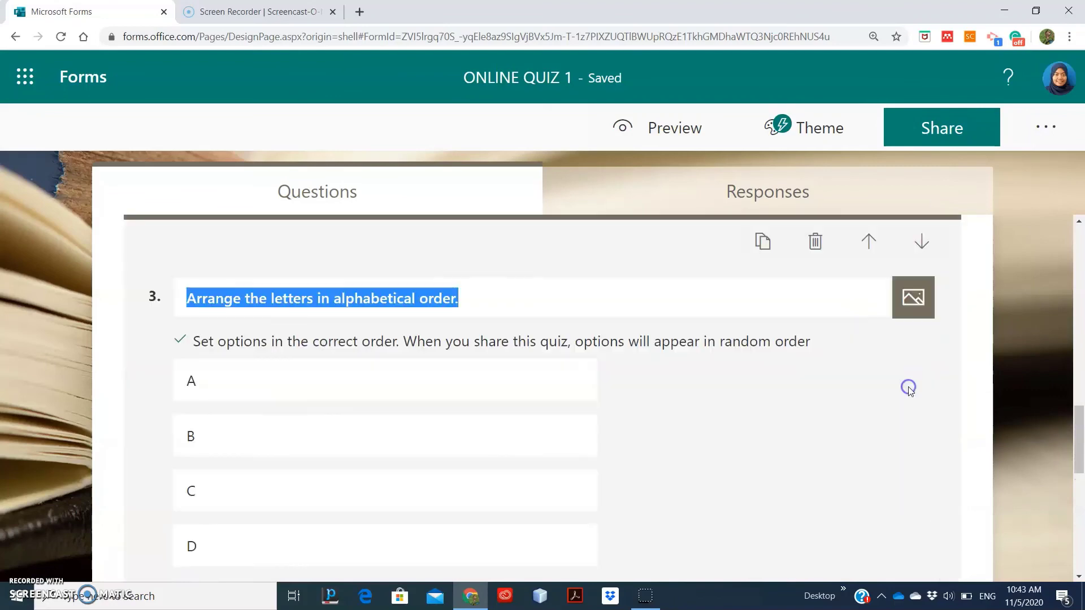
click(921, 241)
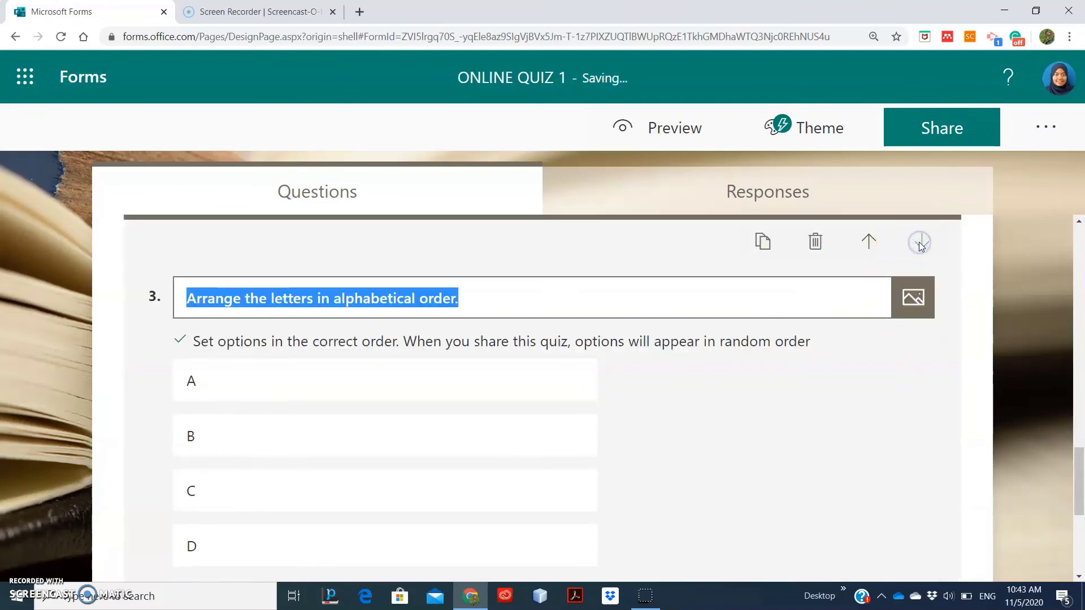
scroll(852, 354, down, 5)
scroll(852, 353, up, 6)
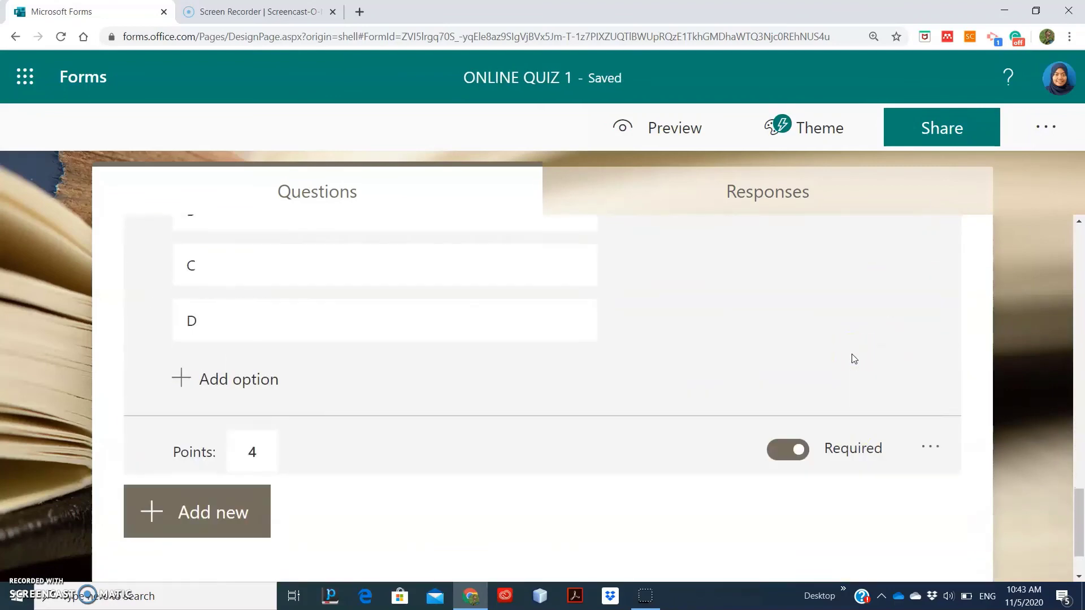
scroll(852, 353, up, 2)
click(90, 354)
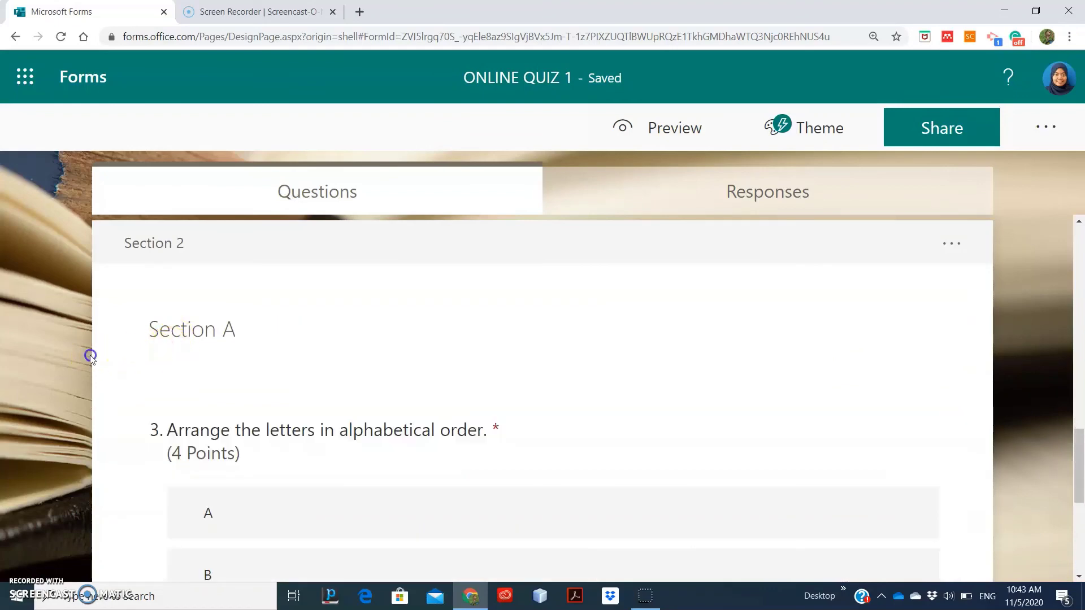
scroll(160, 451, up, 2)
scroll(159, 443, down, 6)
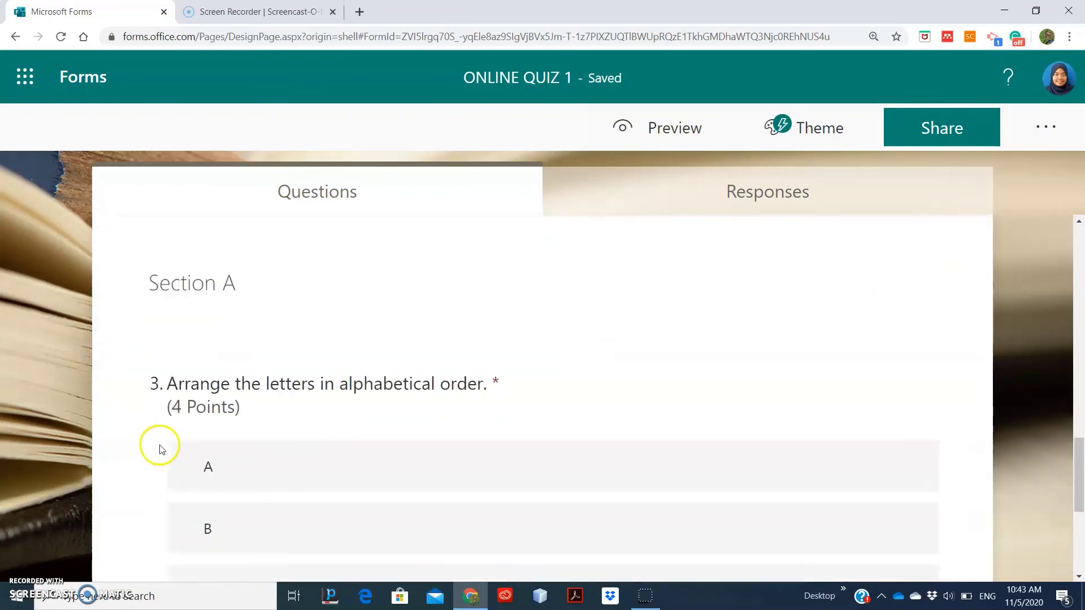
scroll(163, 443, up, 2)
scroll(166, 443, up, 1)
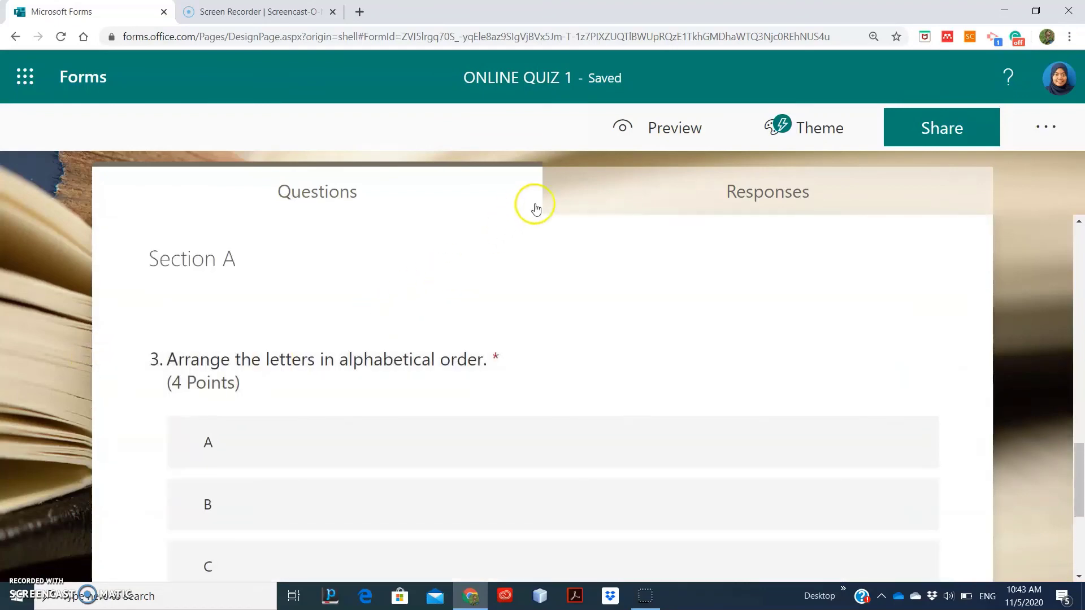
Step: Preview the quiz, review questions 1 and 2, and try to continue to the next page without answering them
click(662, 135)
scroll(482, 342, down, 8)
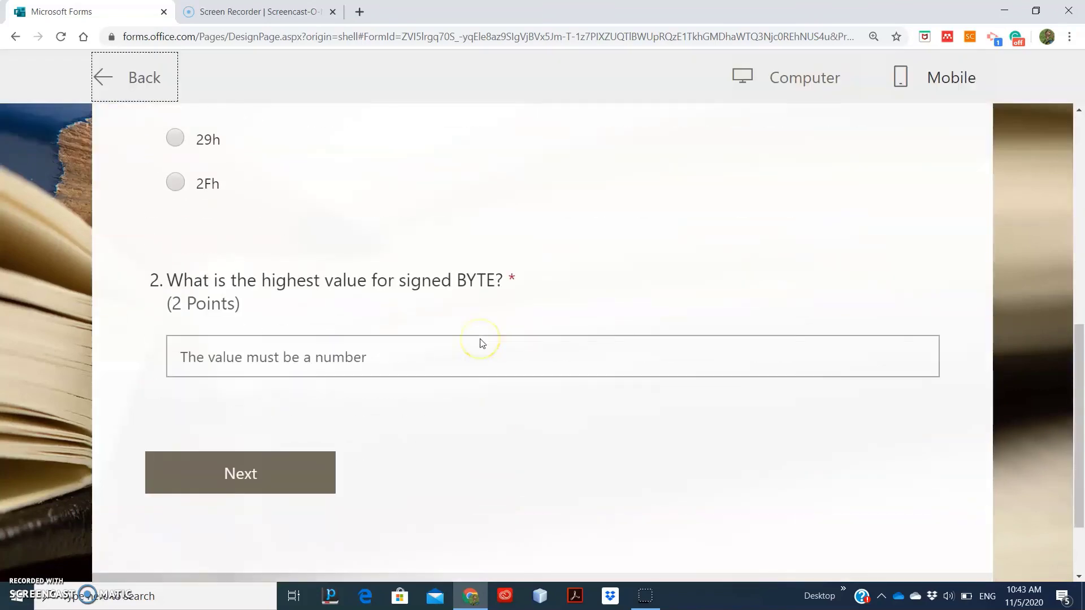
scroll(482, 343, up, 4)
scroll(482, 344, up, 2)
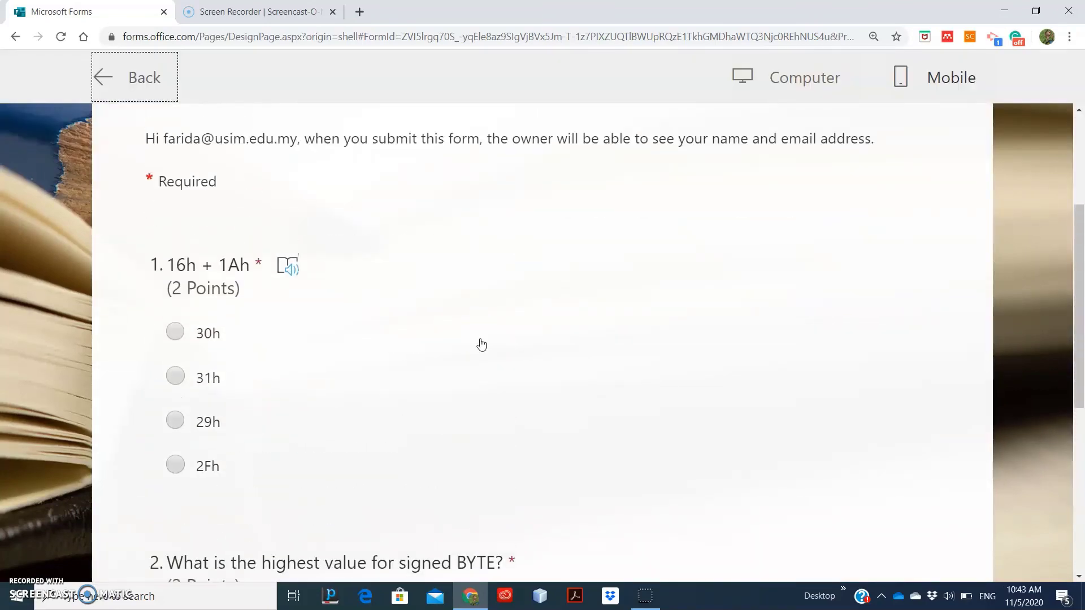
scroll(481, 345, down, 7)
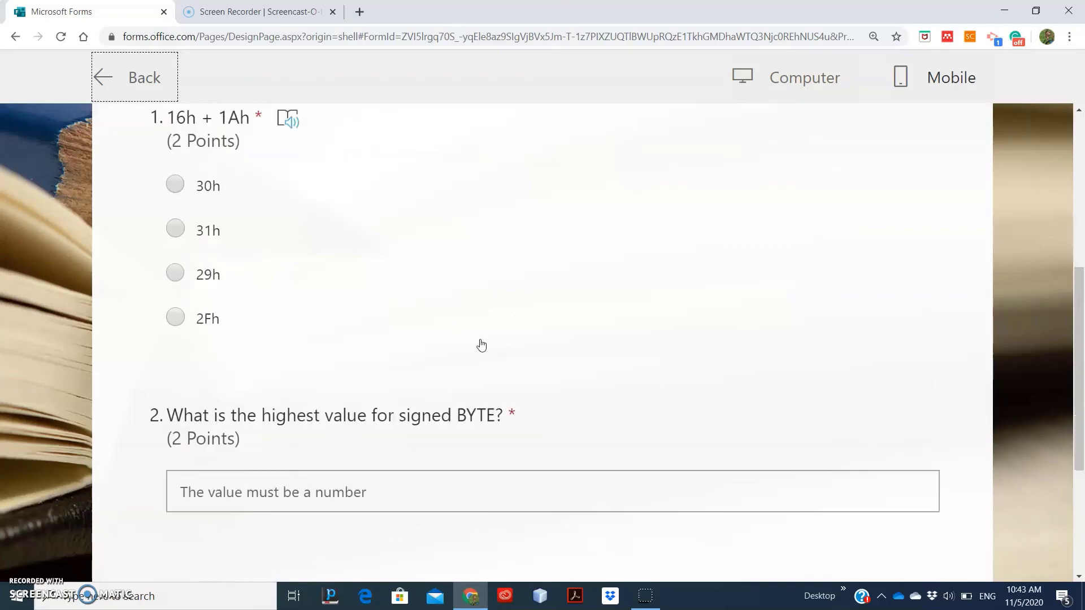
scroll(480, 346, up, 7)
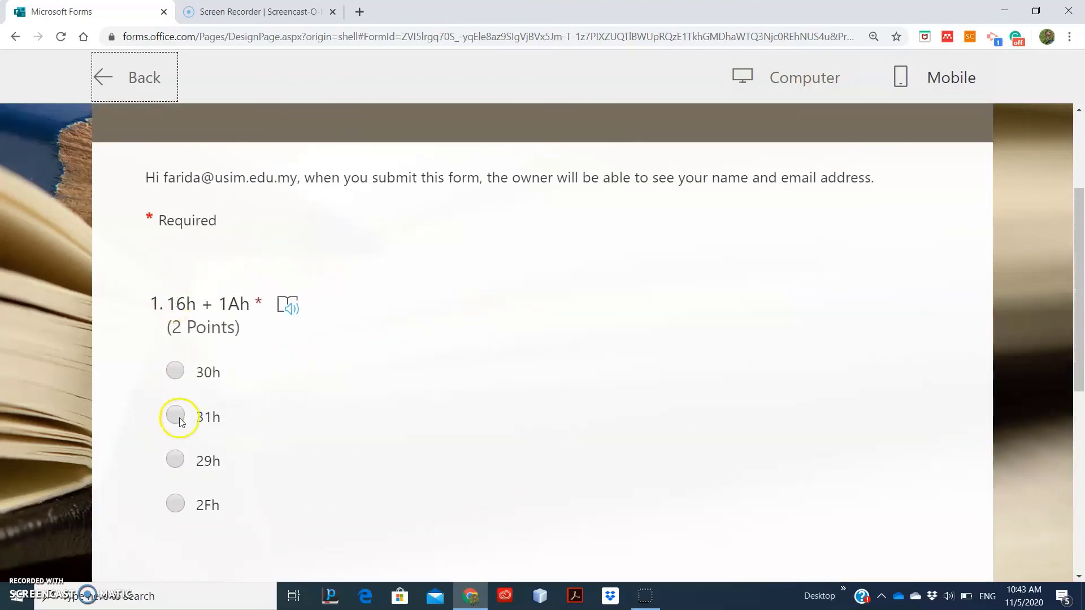
scroll(375, 385, down, 7)
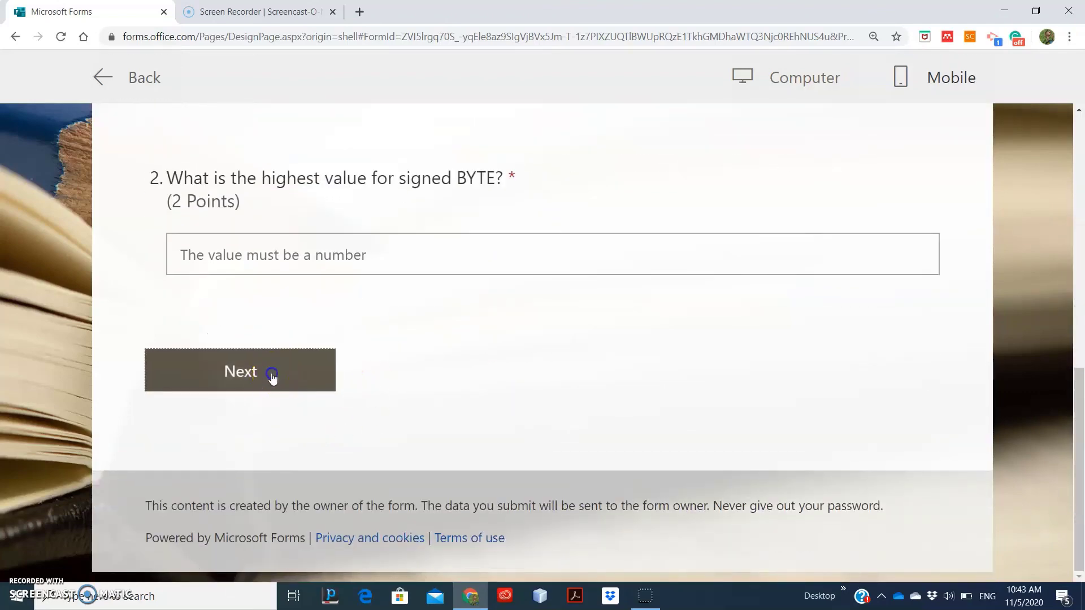
click(273, 374)
Step: Answer question 1 with 30h and question 2 with 2 in the preview, and continue to the next page
scroll(308, 371, up, 4)
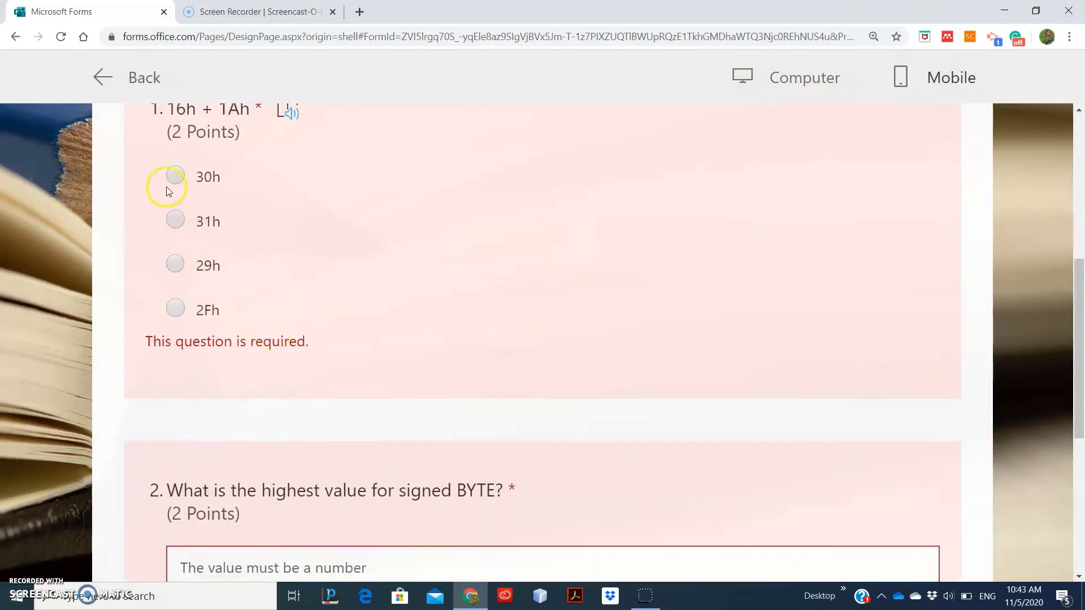
click(172, 179)
scroll(314, 412, down, 2)
scroll(310, 406, up, 2)
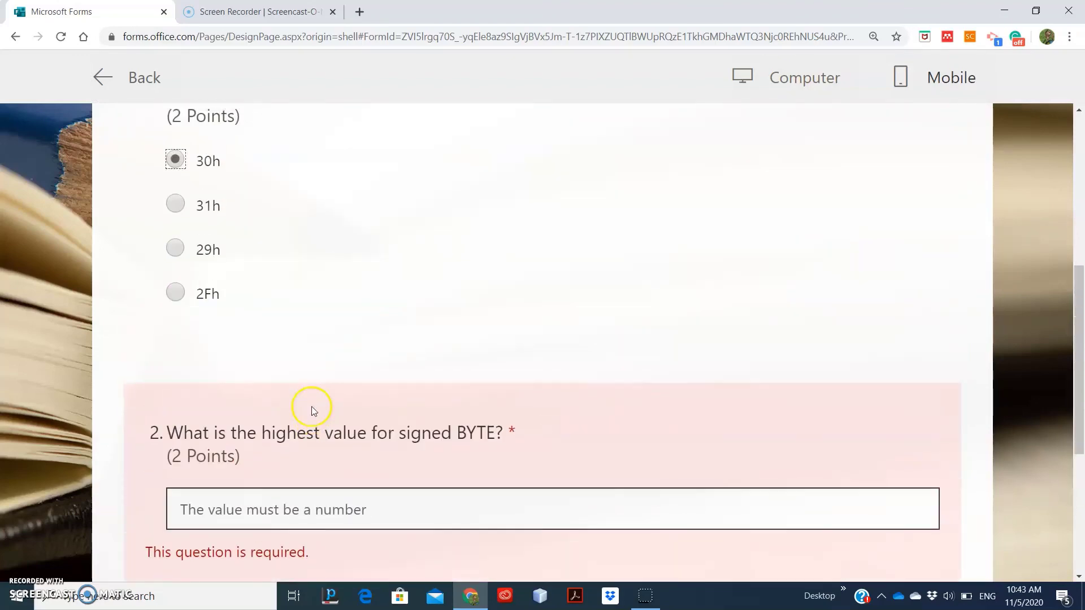
scroll(311, 408, down, 5)
click(259, 231)
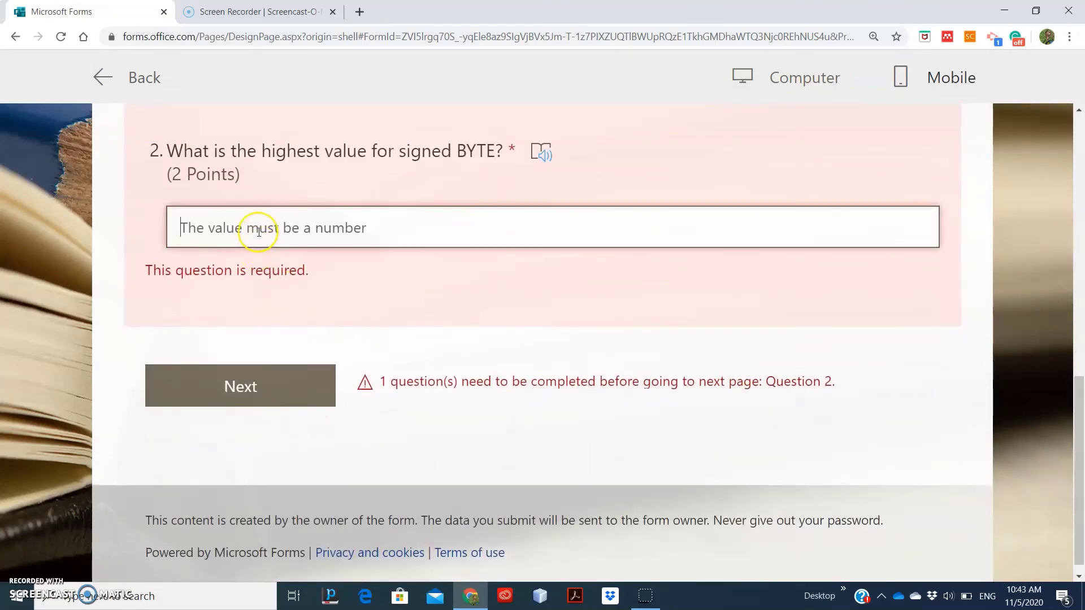
text(2)
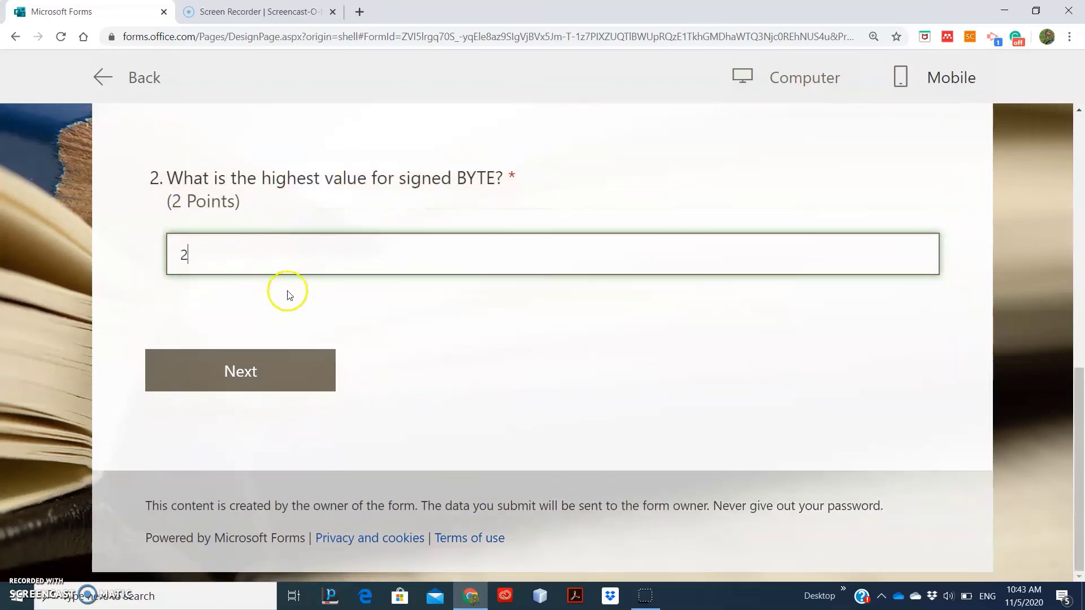
click(274, 370)
Step: Review the Section A page with its ranking question in the preview, and return to the quiz editor without submitting
scroll(275, 370, down, 4)
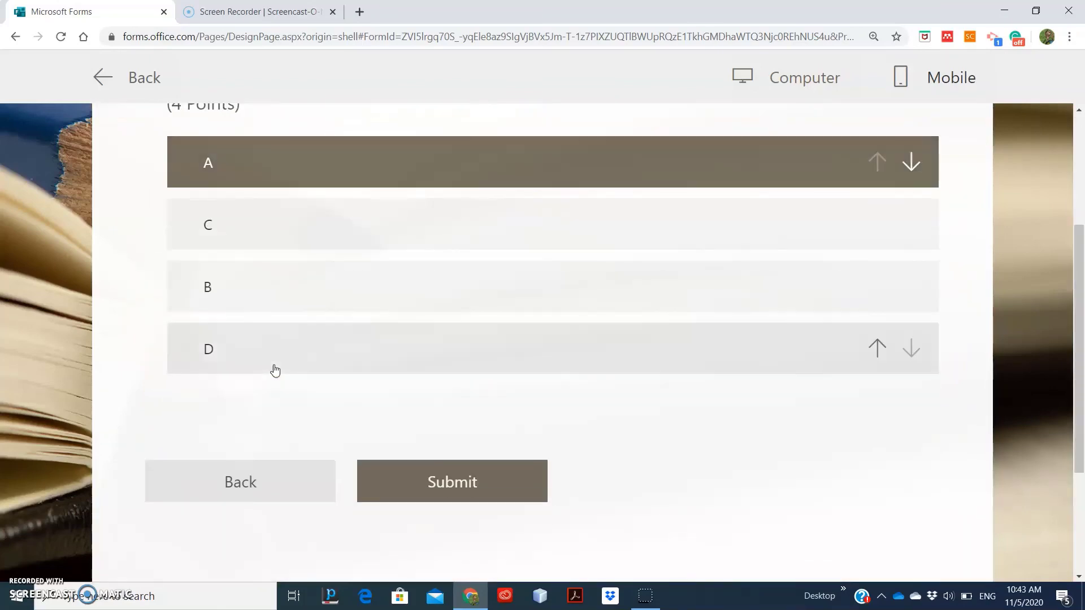
scroll(277, 361, up, 3)
scroll(247, 275, up, 1)
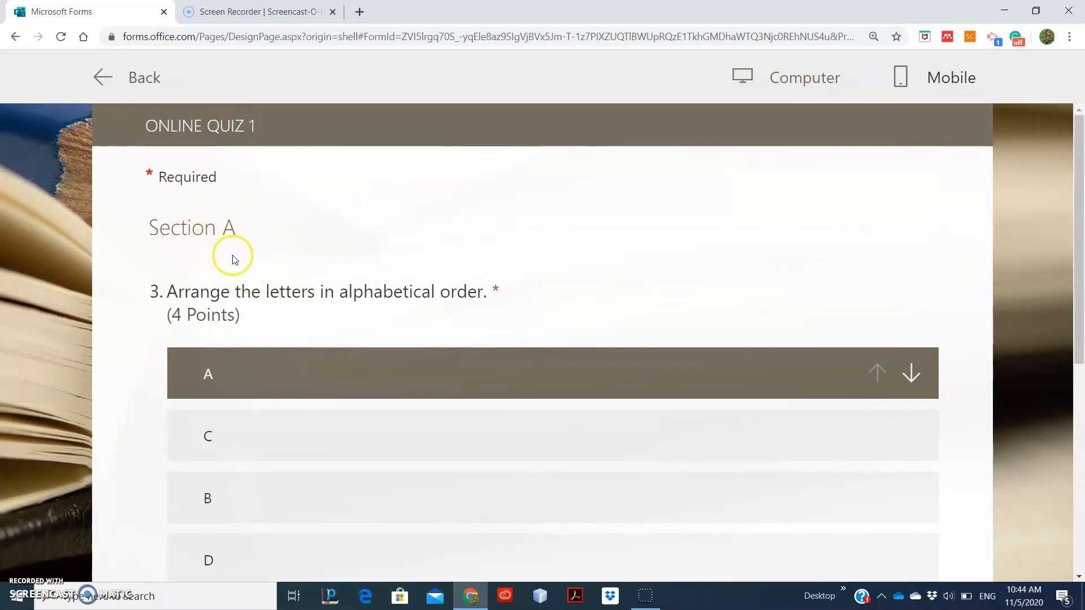
scroll(237, 271, down, 3)
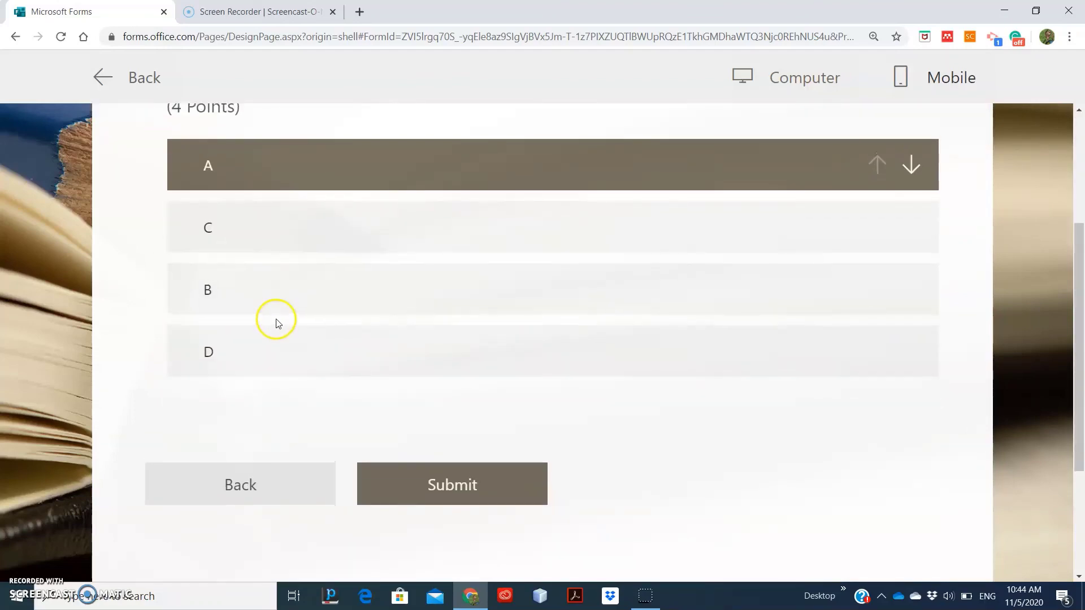
scroll(277, 317, up, 3)
click(101, 77)
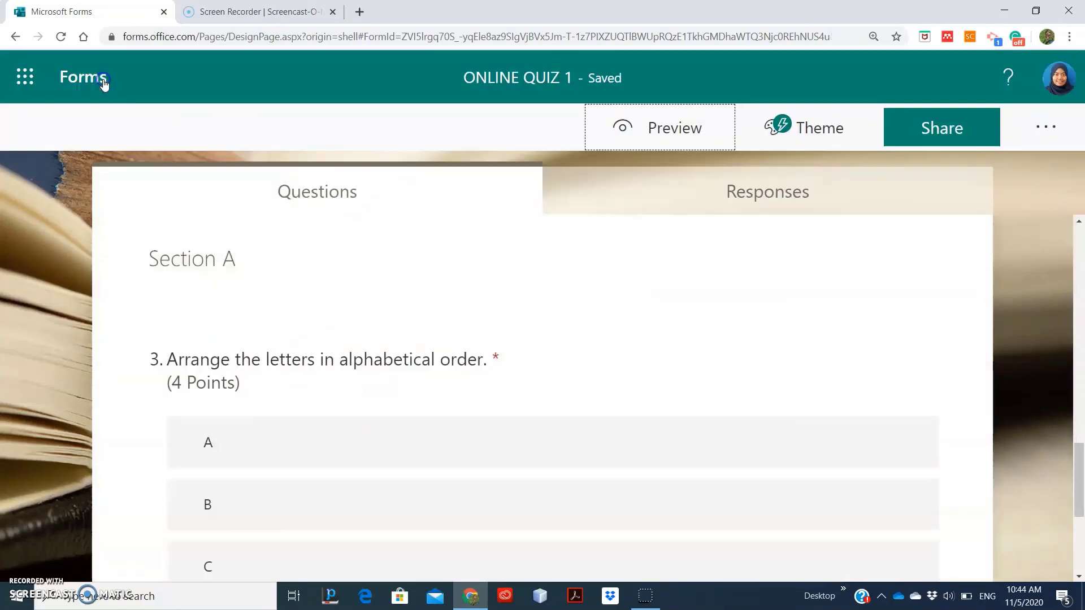